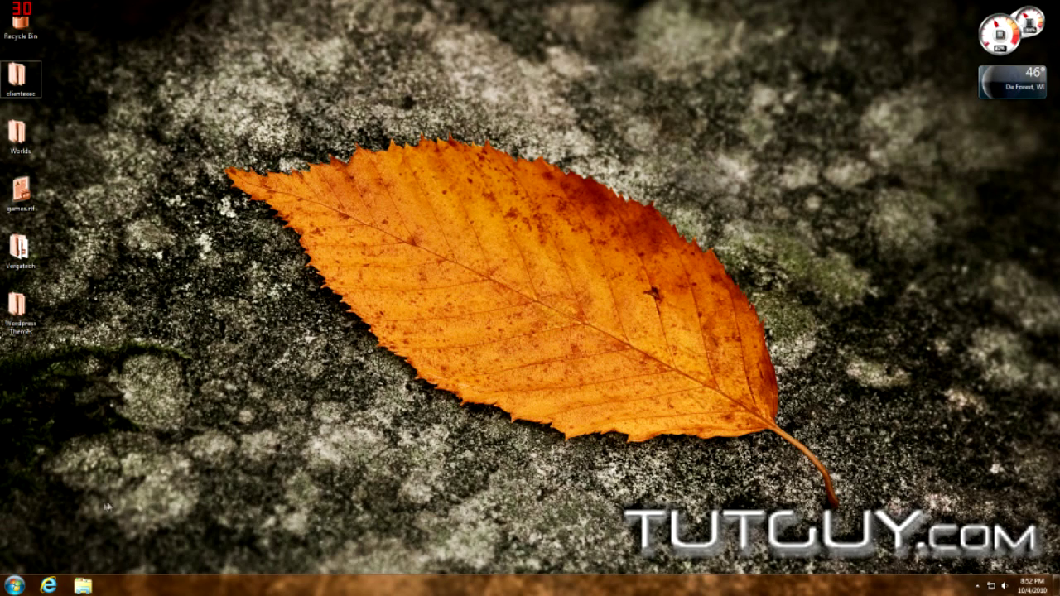
click(15, 585)
click(38, 474)
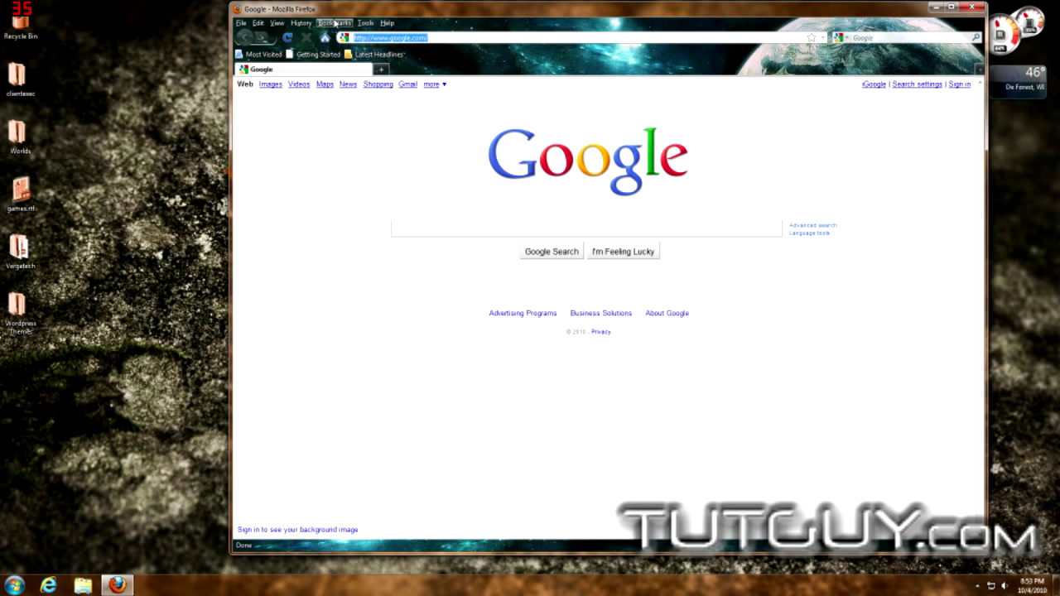
drag(352, 13, 317, 19)
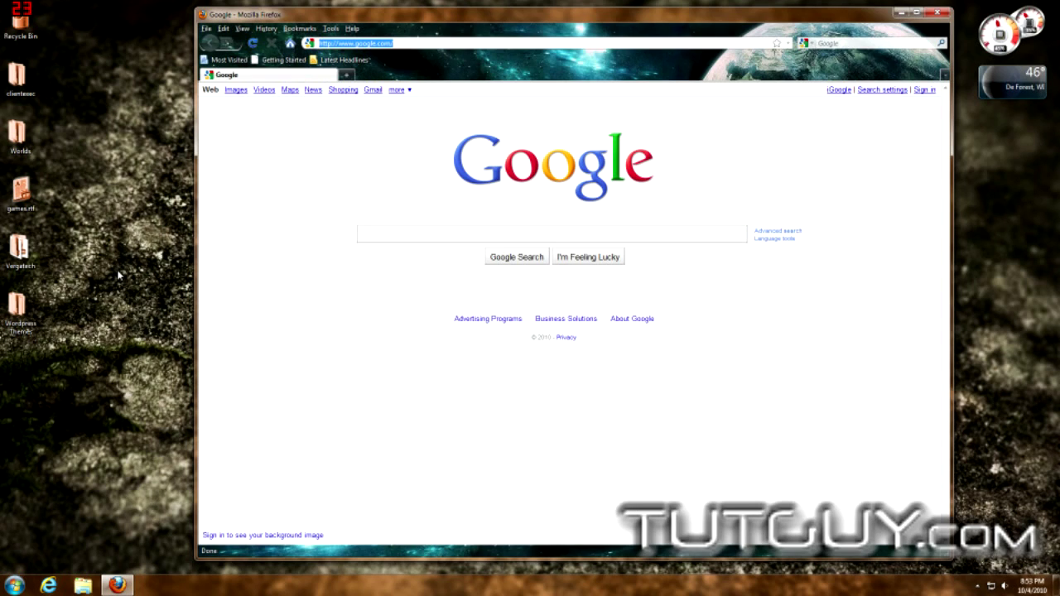
text(www.utorrent.com)
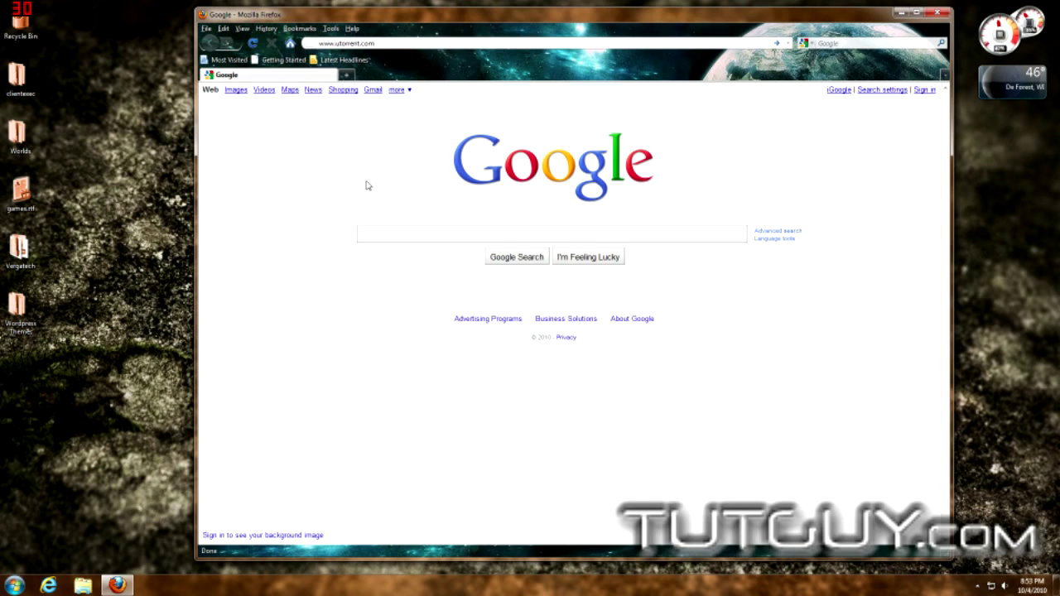
key(Return)
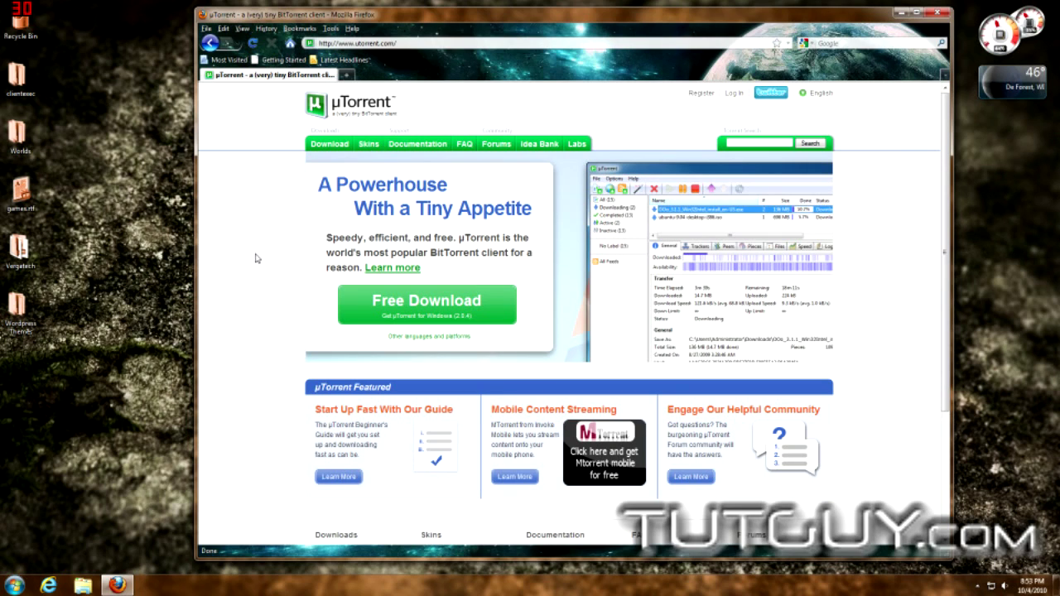
Download the free Windows version of µTorrent, save utorrent.exe and run the downloaded installer.
click(431, 321)
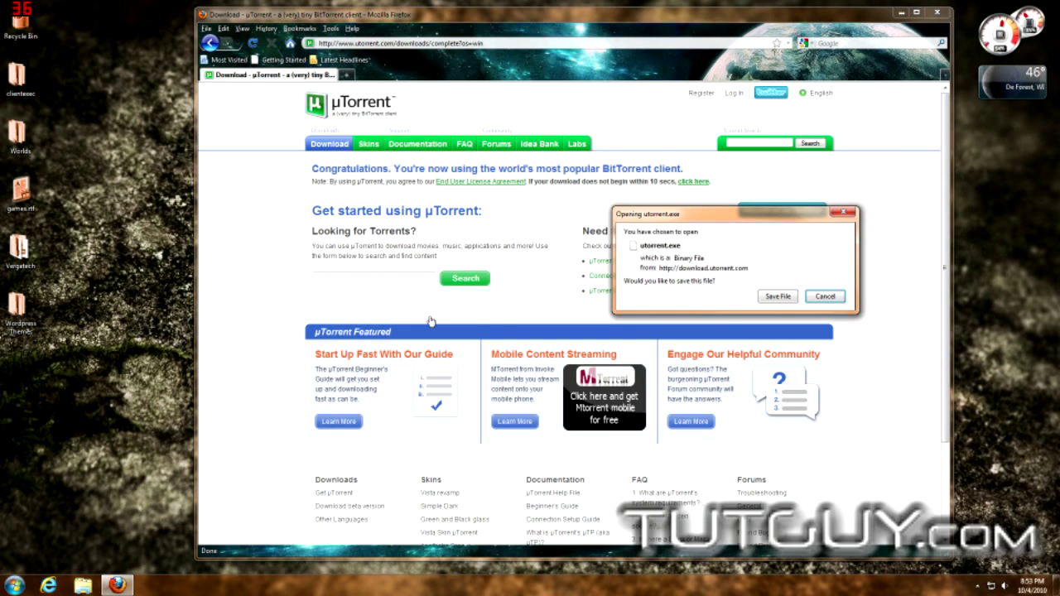
click(777, 295)
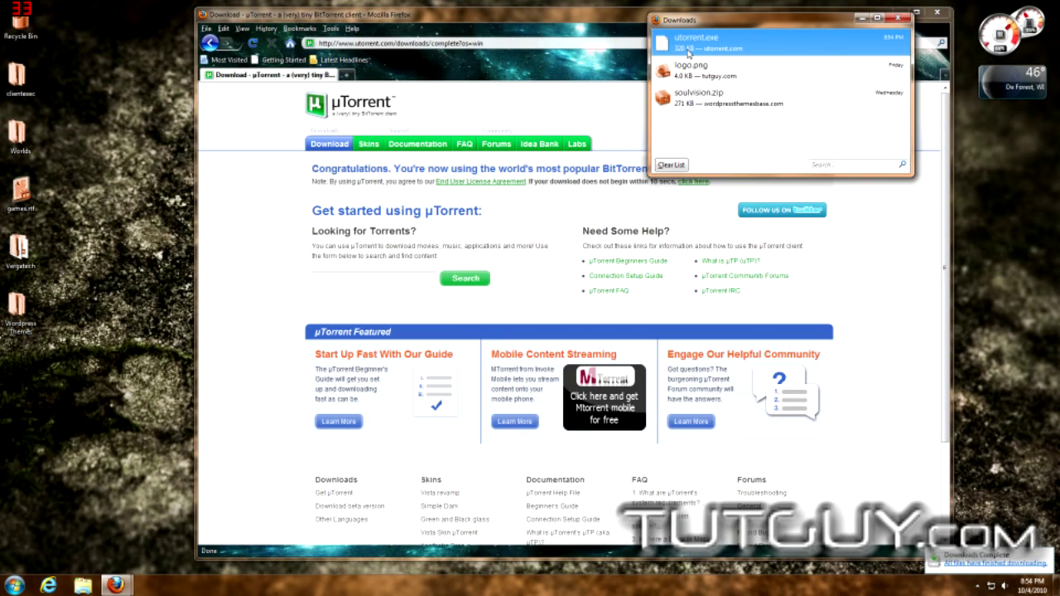
double_click(702, 43)
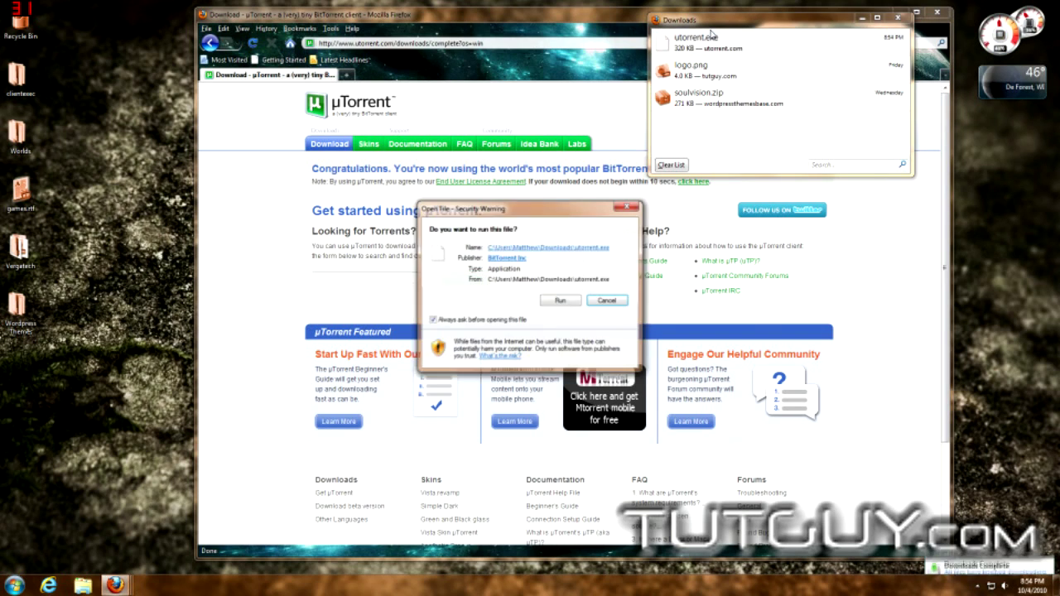
click(560, 299)
click(593, 410)
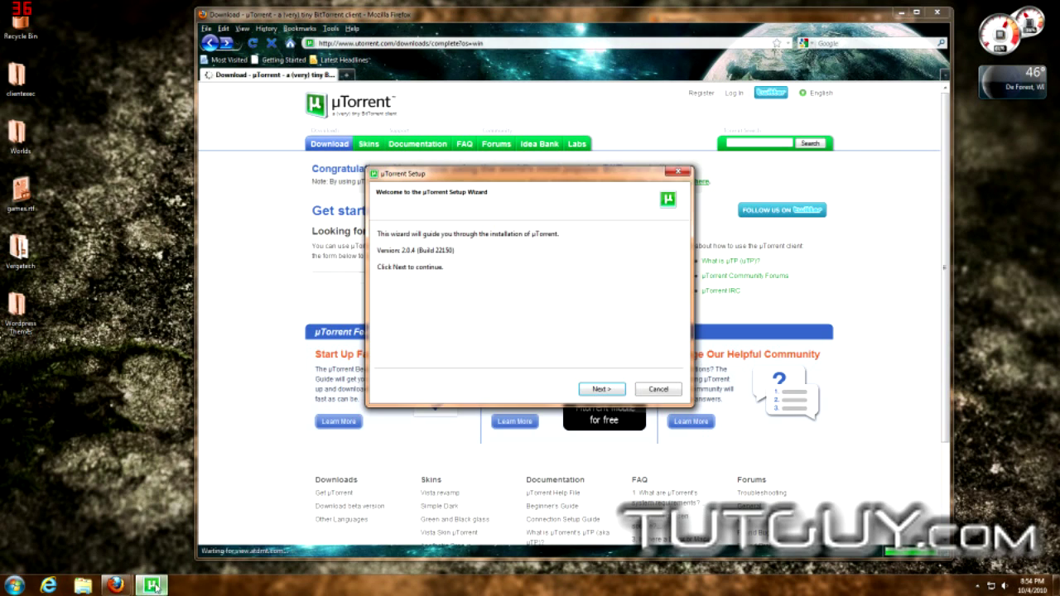
Proceed through the µTorrent setup, accepting the license agreement and keeping the default install location and shortcut options.
click(589, 395)
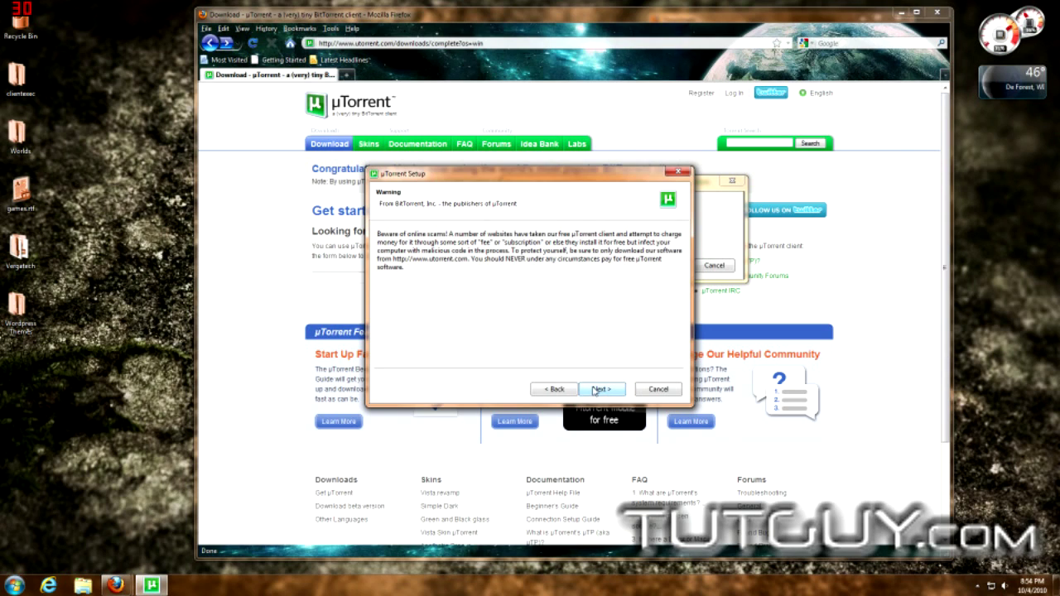
click(612, 396)
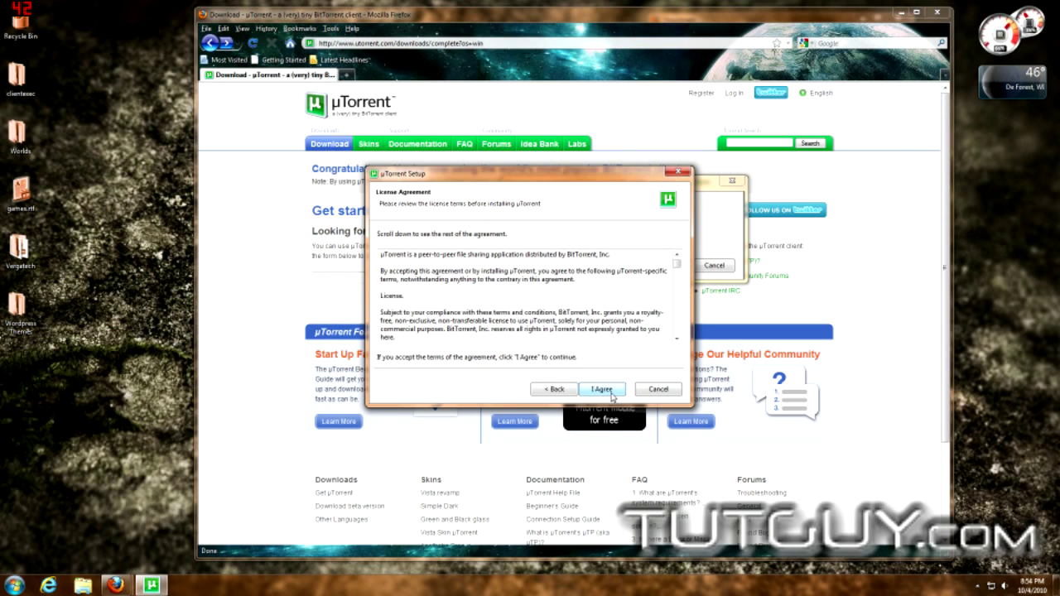
click(608, 390)
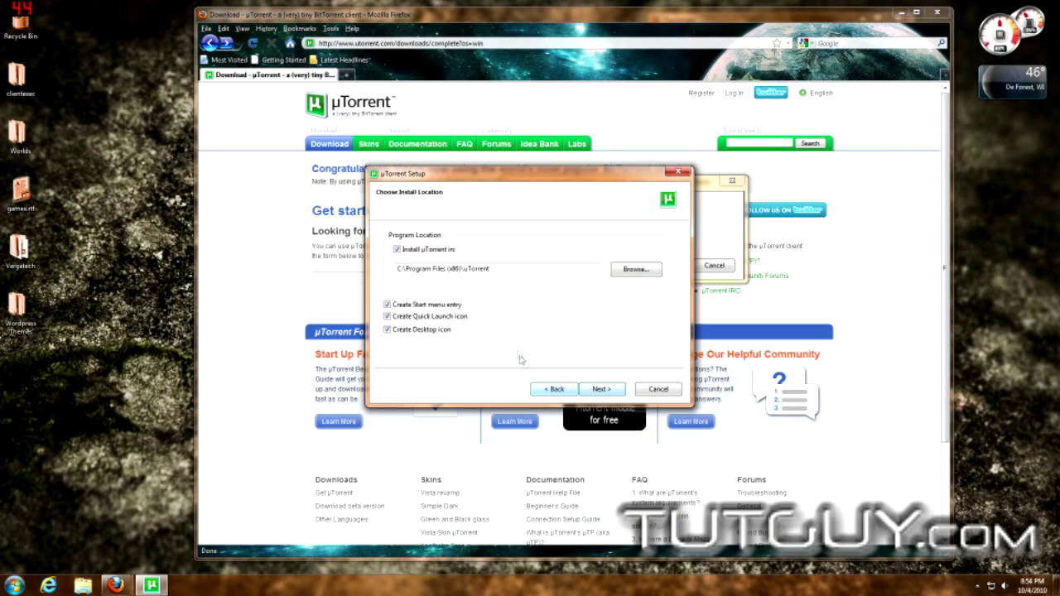
click(604, 389)
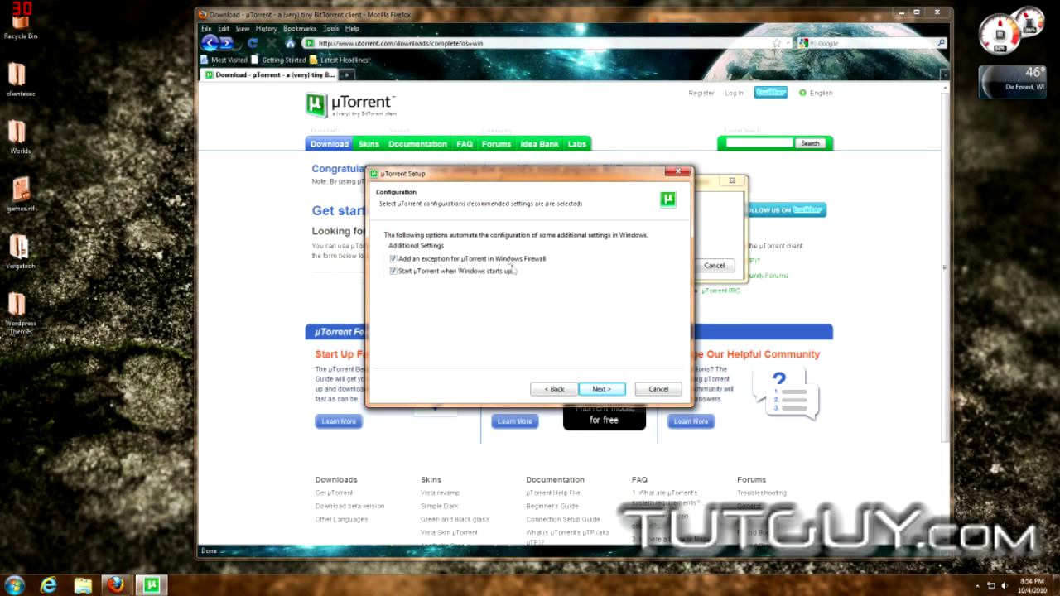
Turn off starting µTorrent when Windows starts up, keep the Windows Firewall exception and continue the setup.
click(394, 272)
click(978, 585)
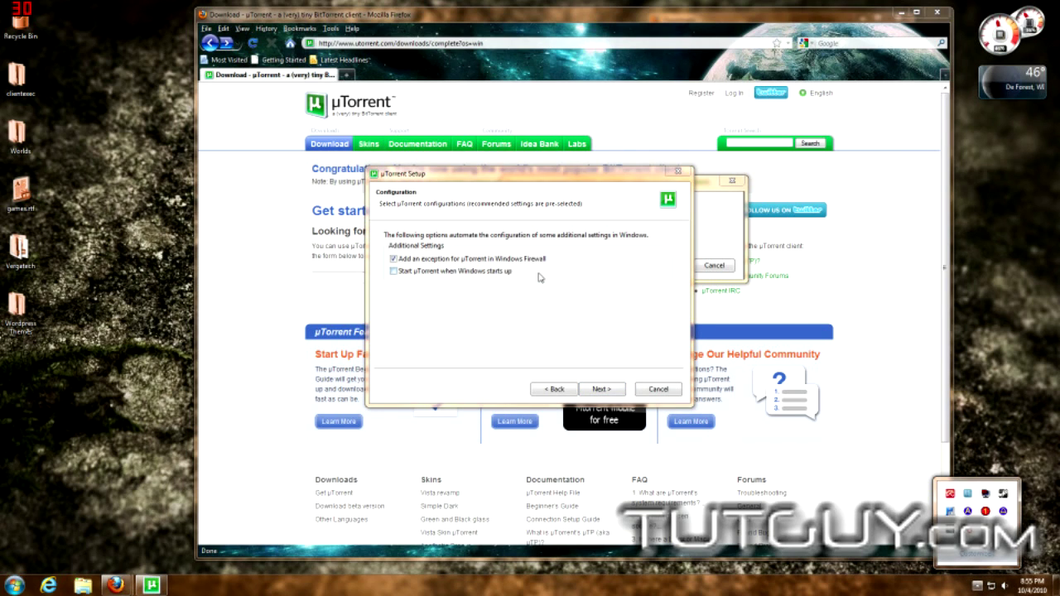
click(495, 320)
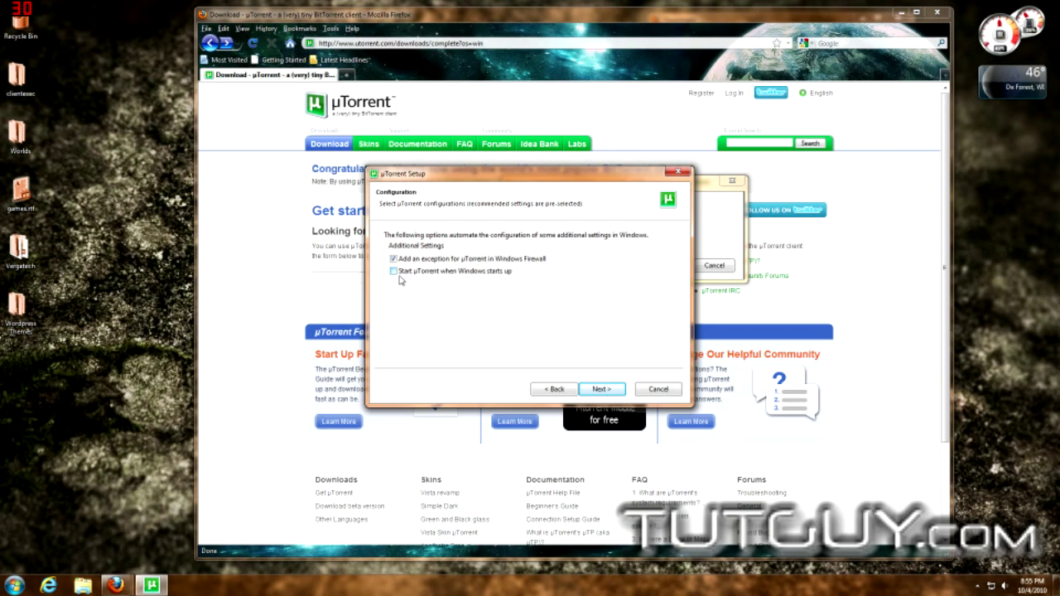
click(601, 391)
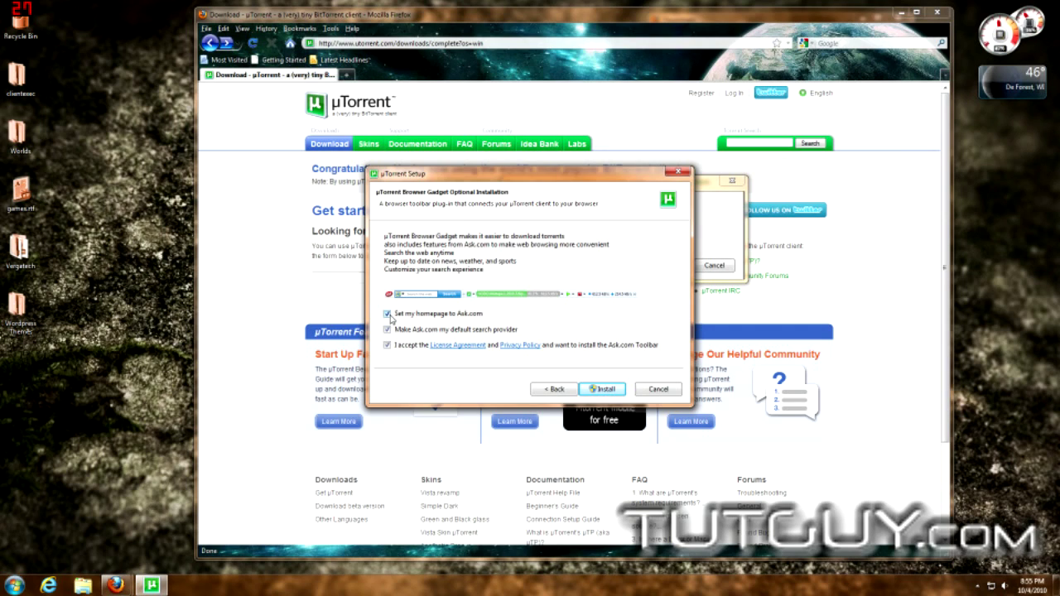
Decline the Ask.com homepage, default search provider and toolbar, and install µTorrent.
click(388, 314)
click(387, 329)
click(387, 345)
click(602, 389)
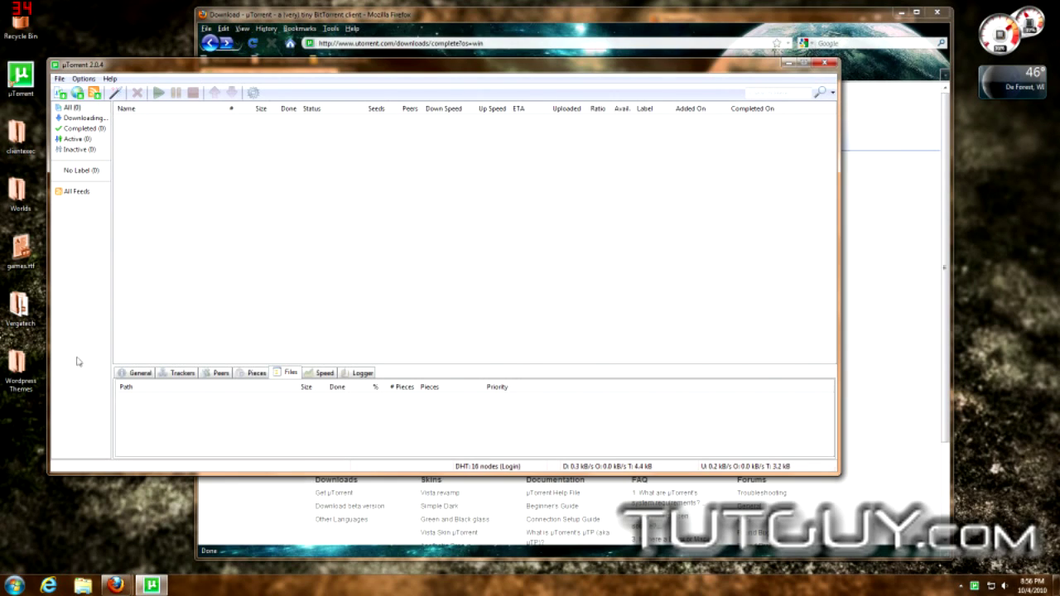
Open the µTorrent preferences and look through the General, UI Settings, Directories and Connection settings.
click(84, 78)
mouse_move(207, 66)
mouse_down()
mouse_move(231, 66)
mouse_move(218, 66)
mouse_up()
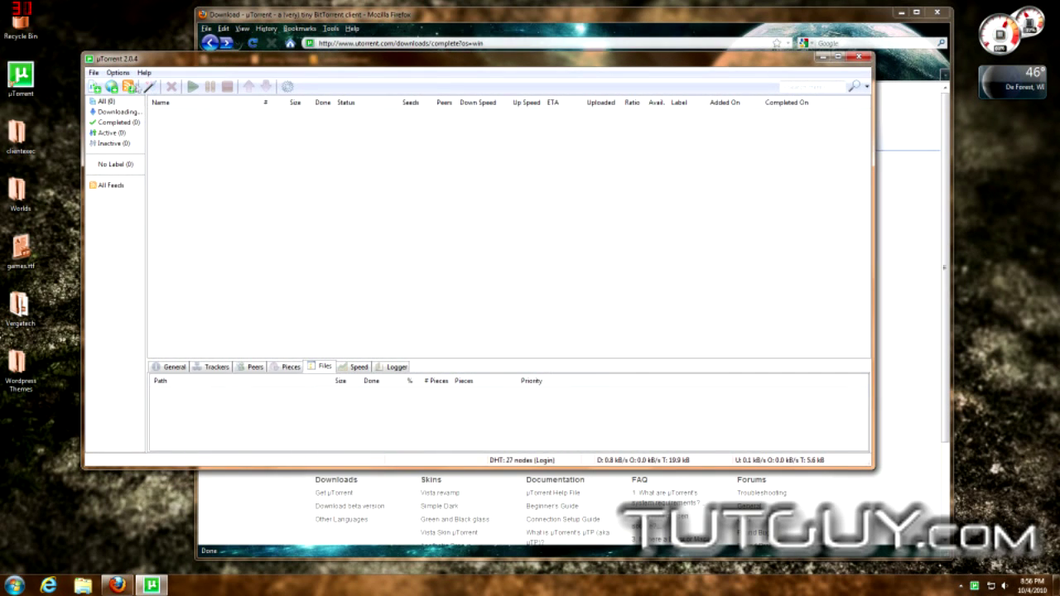
click(120, 73)
click(124, 85)
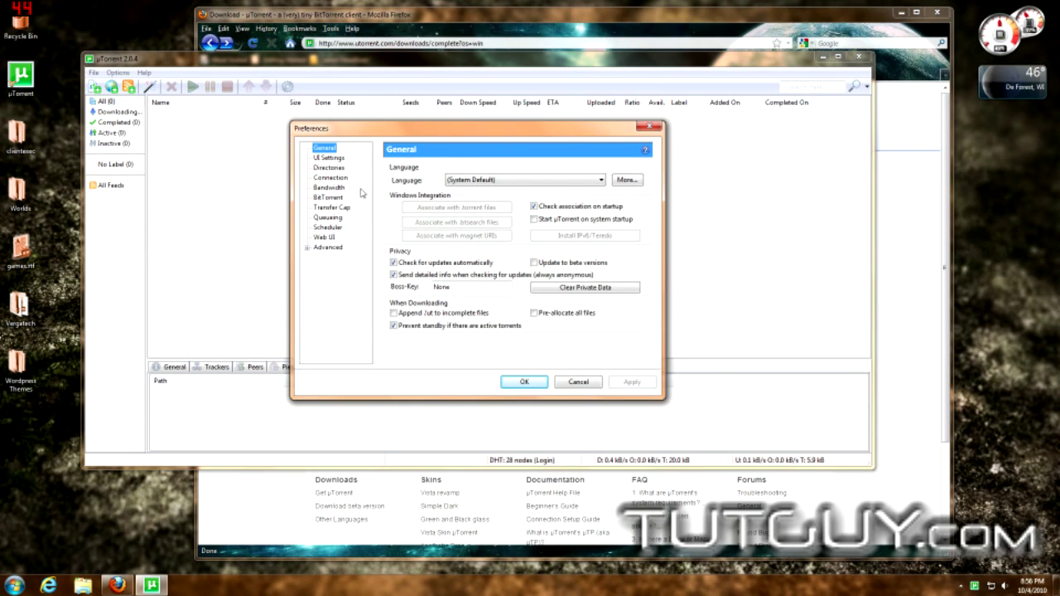
click(329, 158)
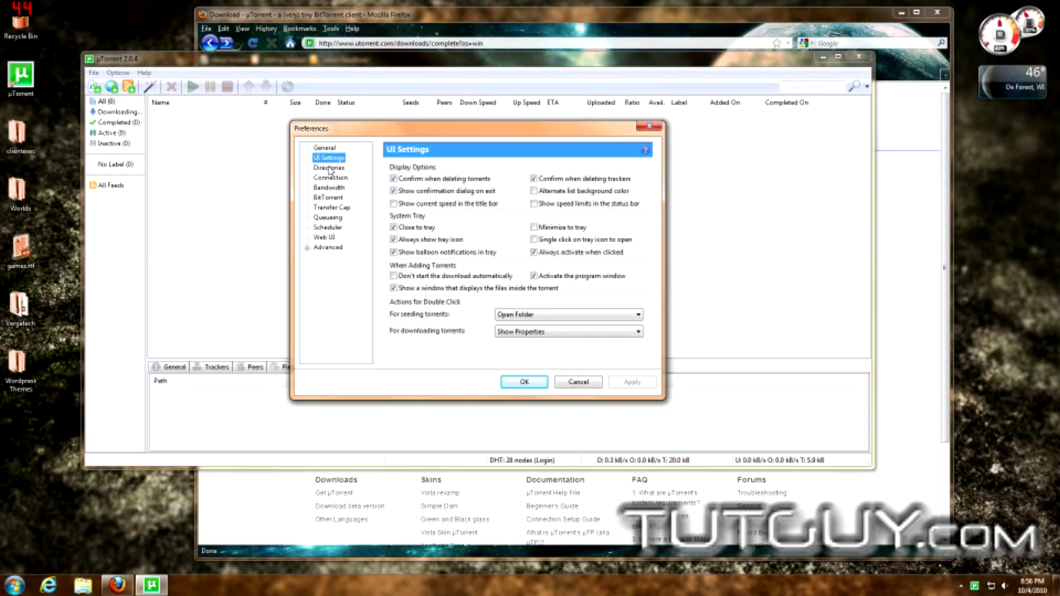
click(330, 168)
click(332, 178)
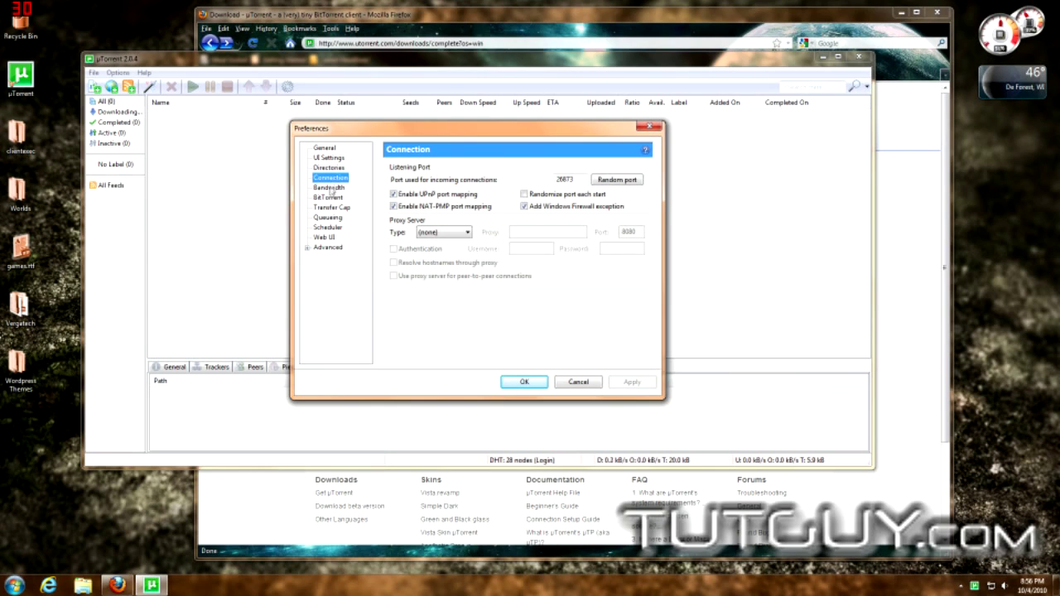
click(331, 168)
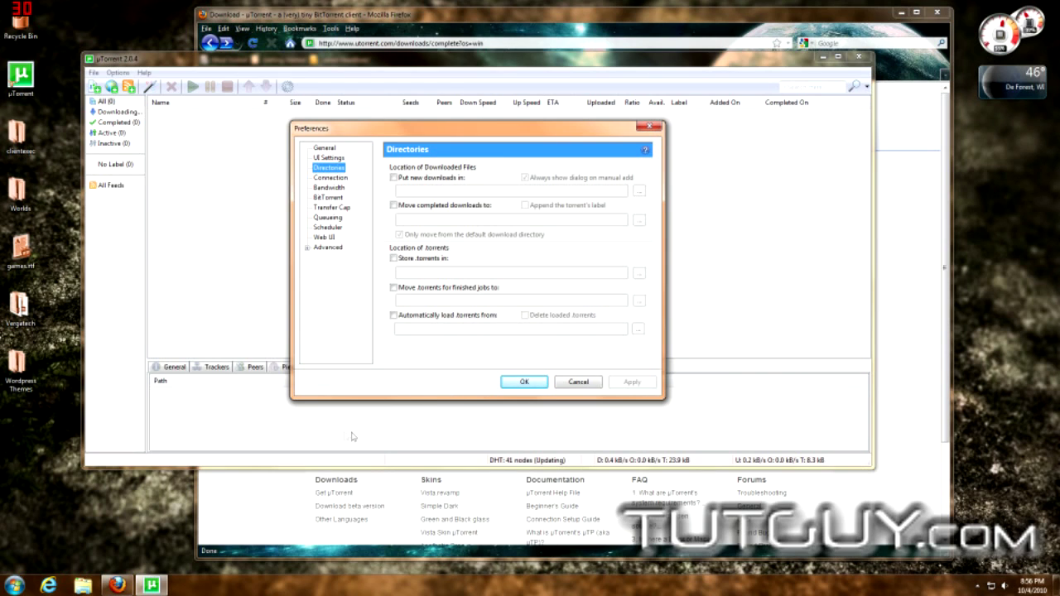
Open the personal user folder and view its Downloads folder as the location for downloaded files.
click(1, 583)
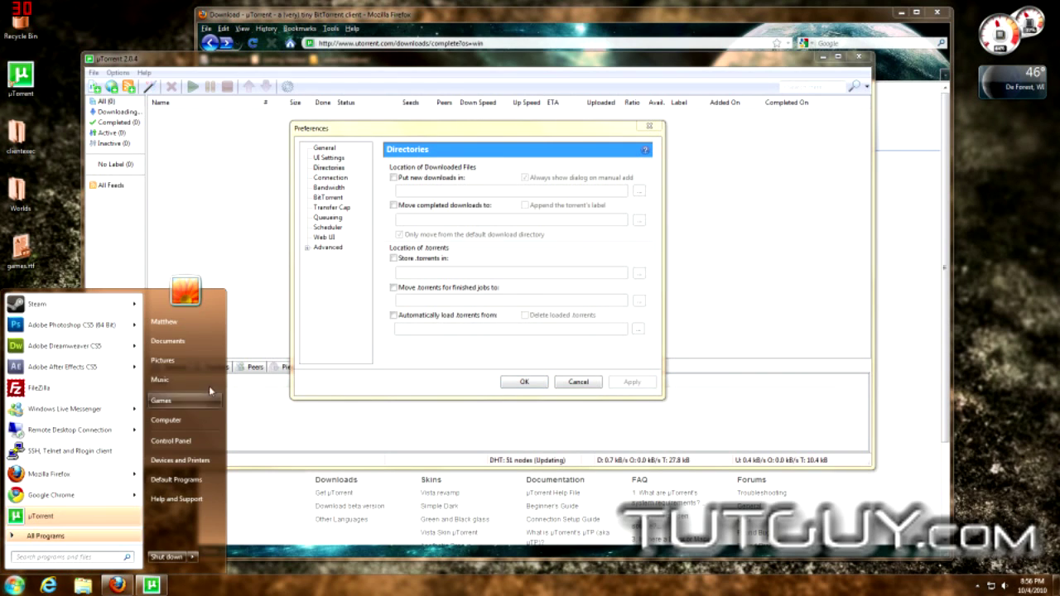
click(214, 350)
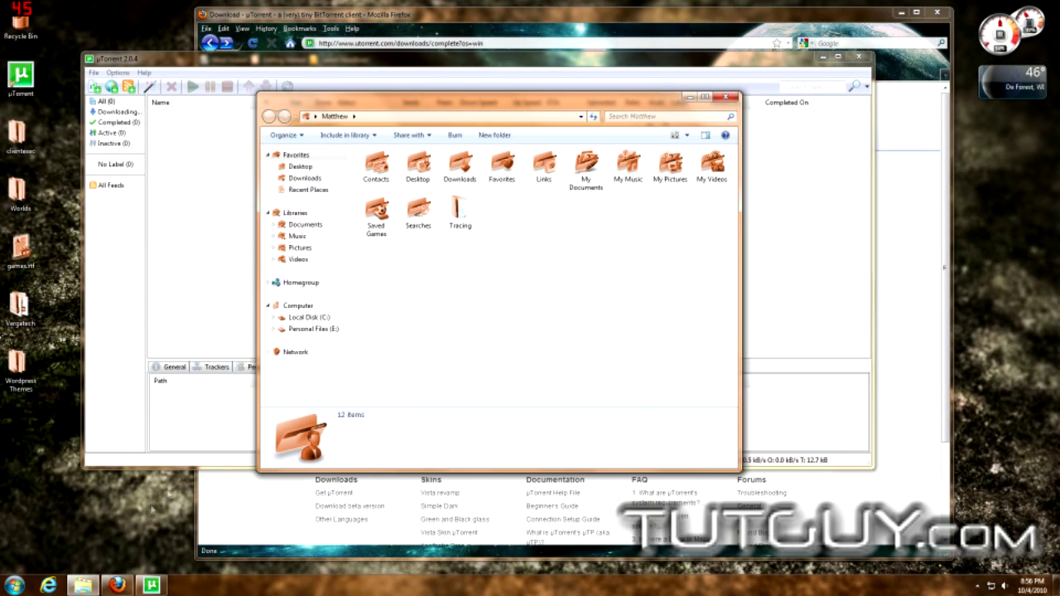
key(super)
click(393, 318)
double_click(460, 168)
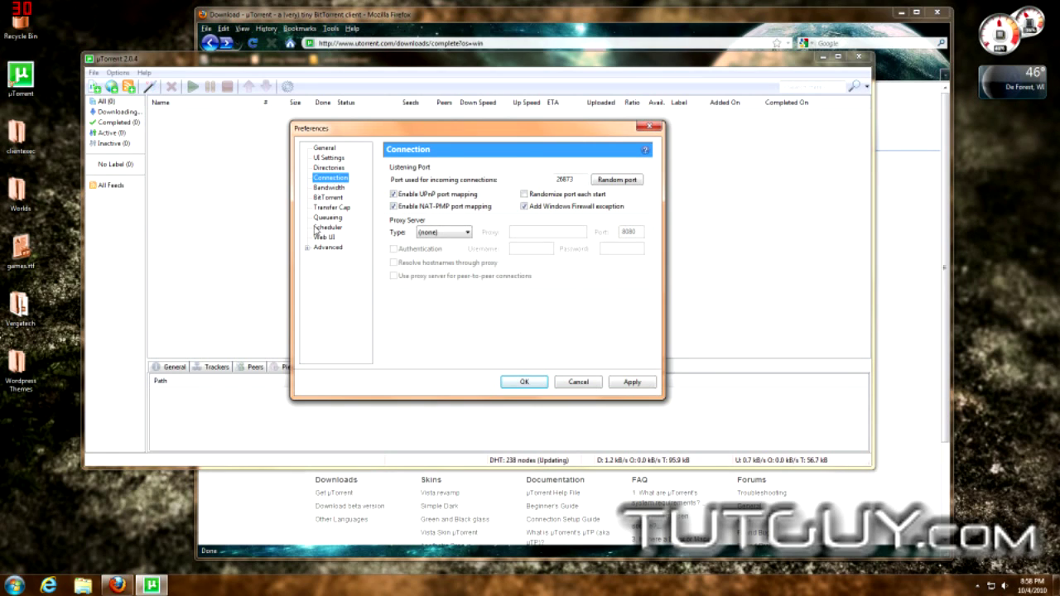
Limit the global maximum upload rate to 15 kB/s in the Bandwidth settings and review the BitTorrent and Transfer Cap settings.
click(339, 188)
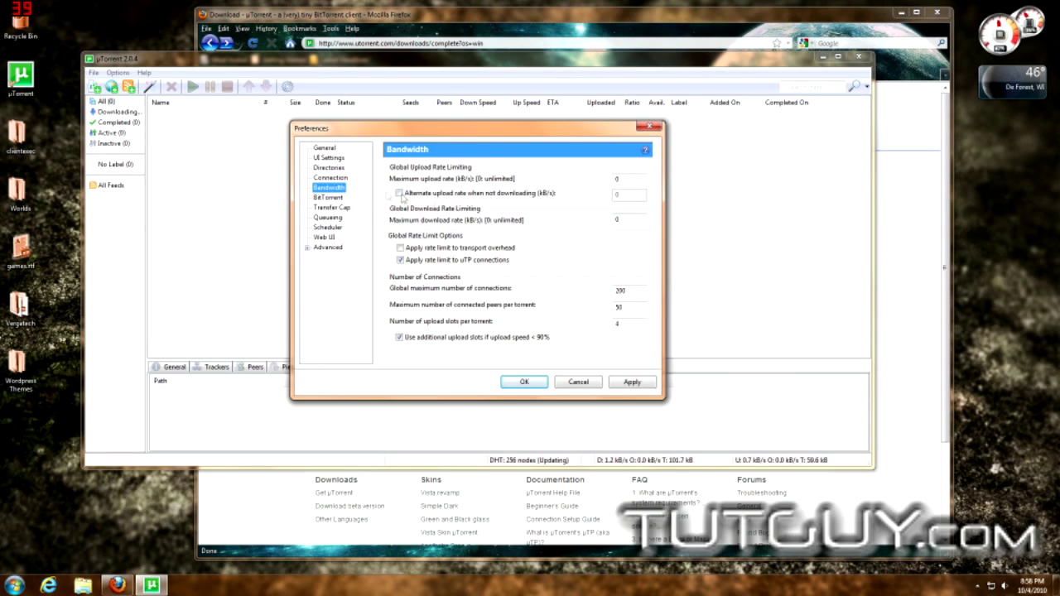
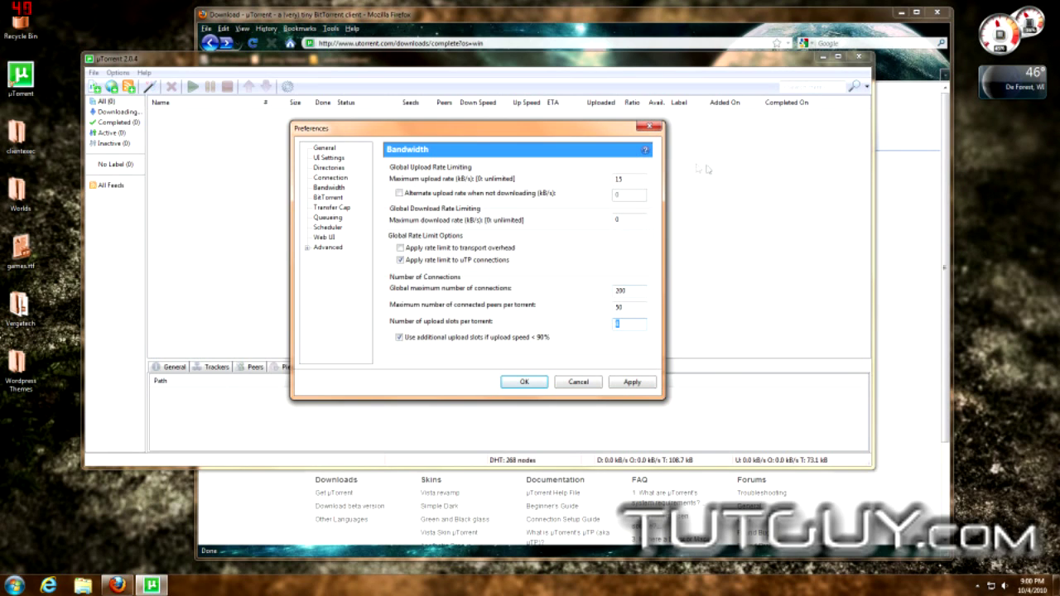
drag(620, 126, 580, 145)
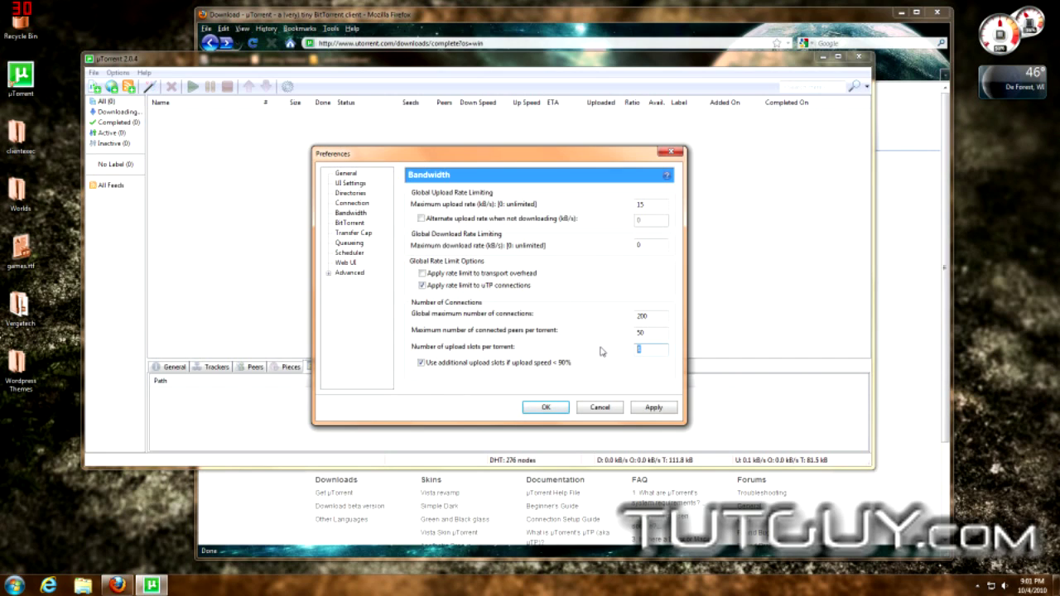
click(350, 223)
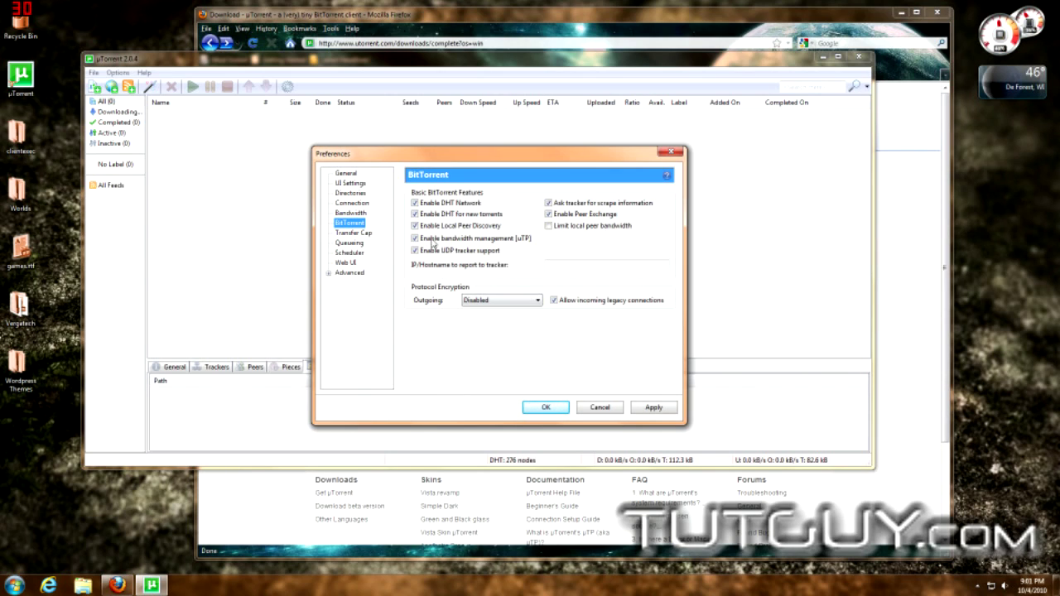
click(345, 233)
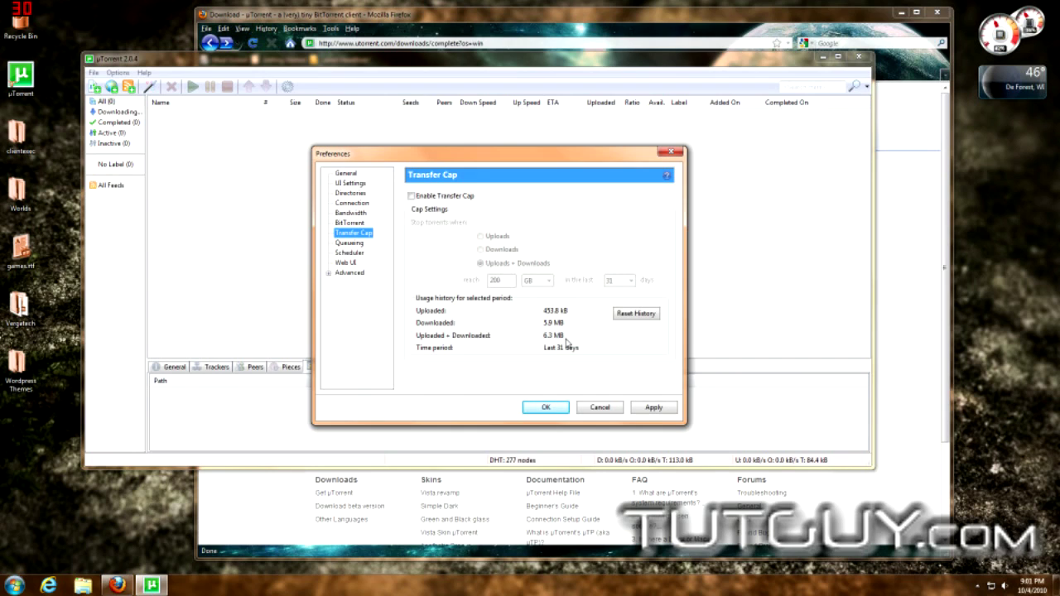
In the Queueing settings, set the maximum number of active torrents to 1 and of active downloads to 1.
click(349, 243)
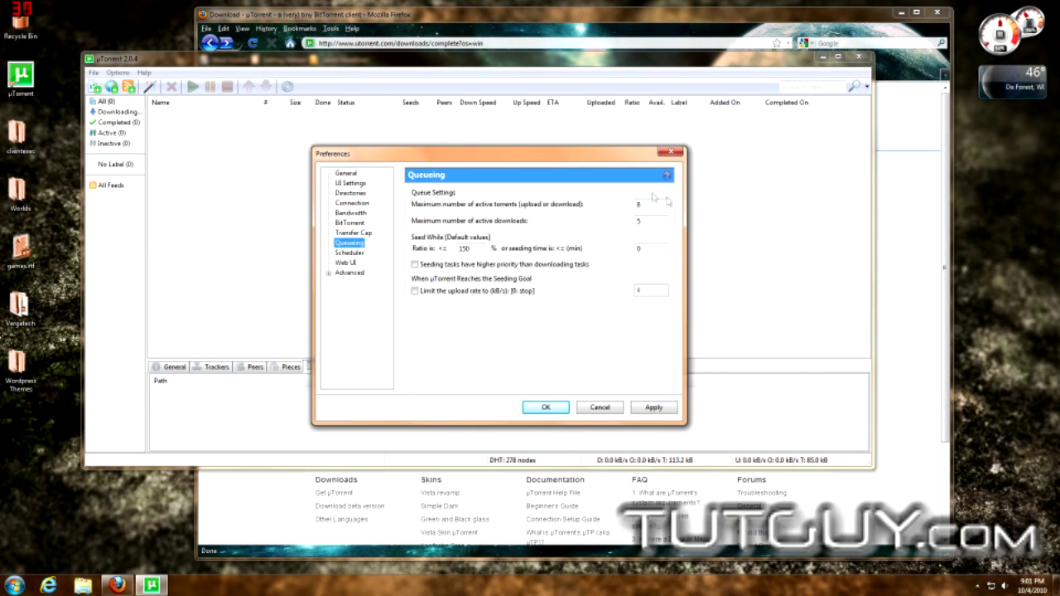
key(Tab)
text(1)
key(Tab)
text(1)
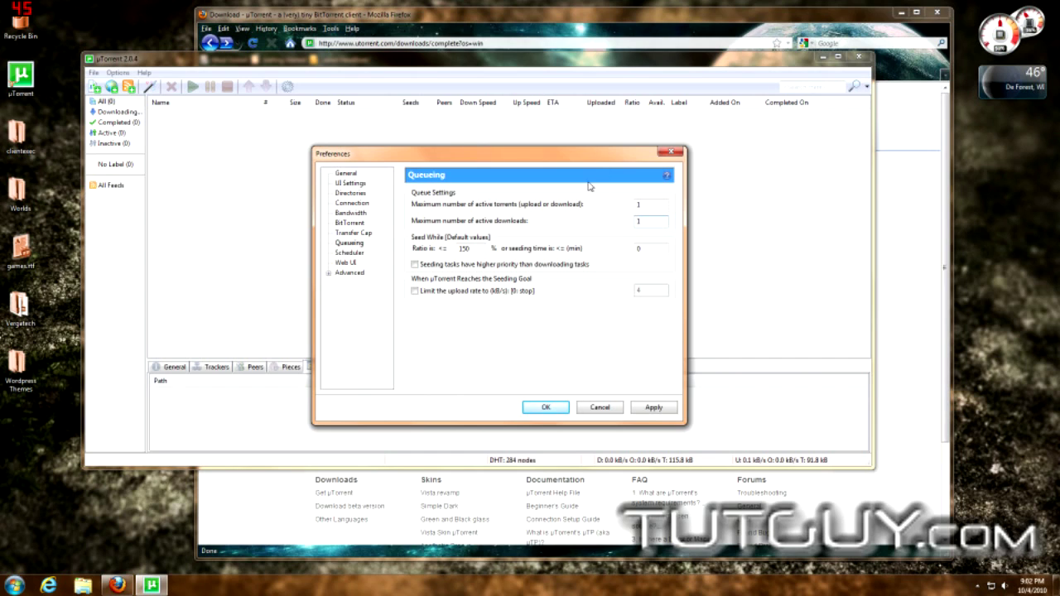
Examine the Scheduler table by enabling the scheduler and turning it off again, and view the Web UI settings.
click(354, 253)
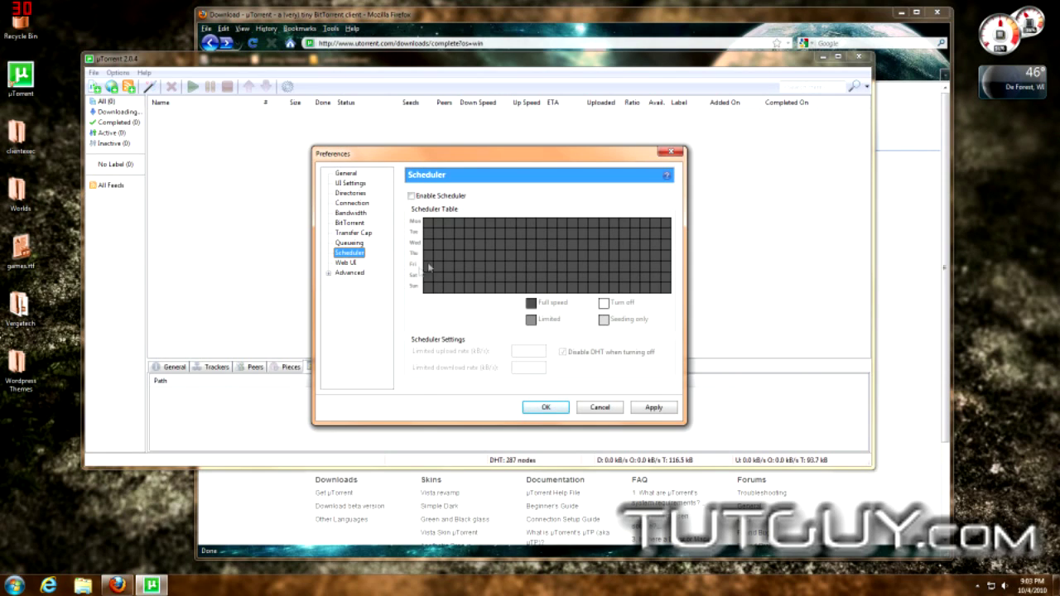
click(432, 197)
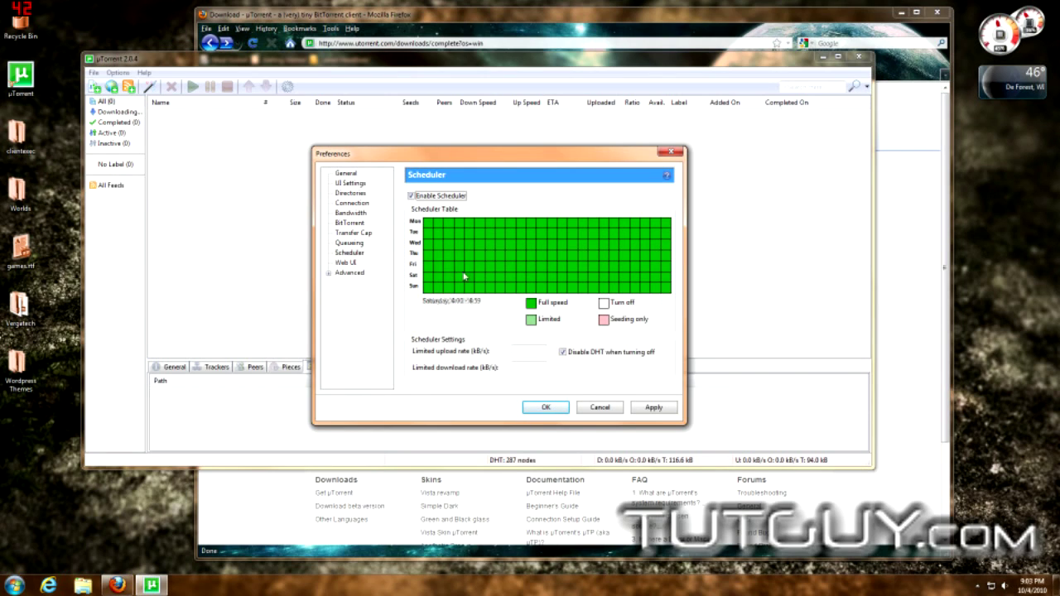
click(414, 197)
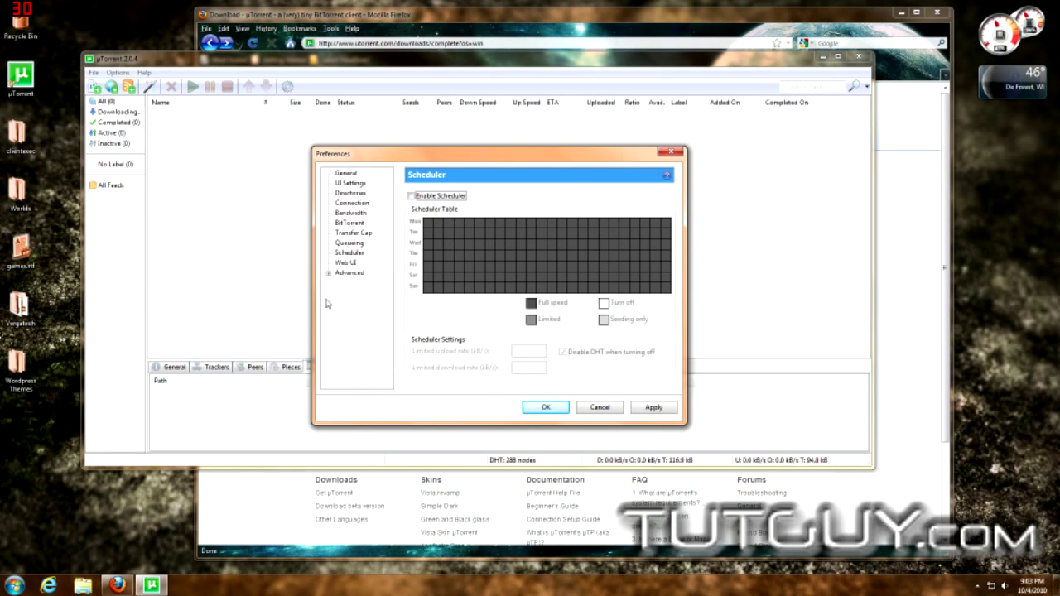
click(346, 263)
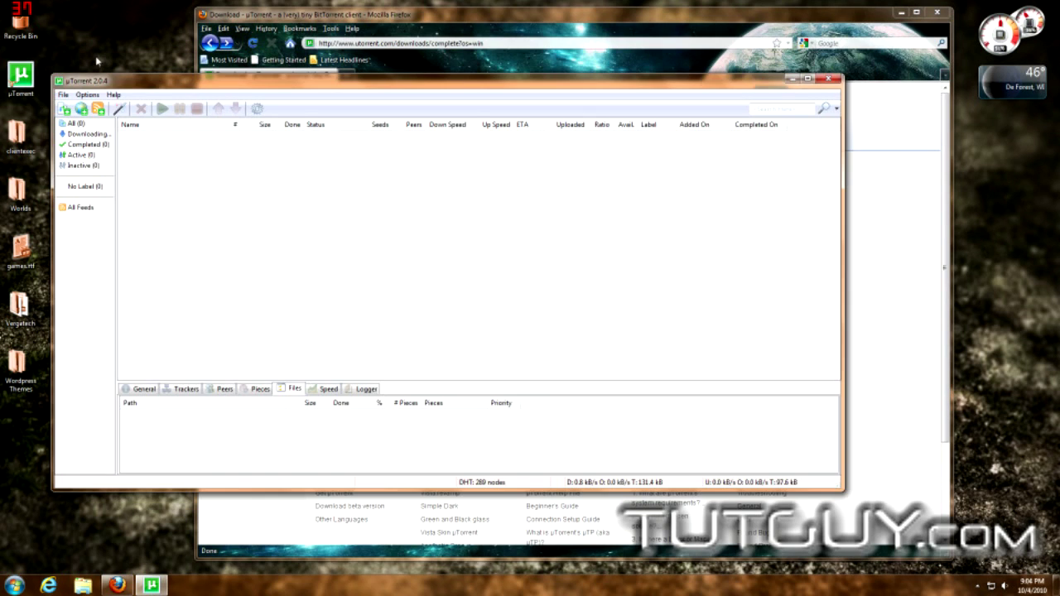
In the UI Settings of the preferences, enable Minimize to tray and save the change.
click(87, 94)
click(98, 109)
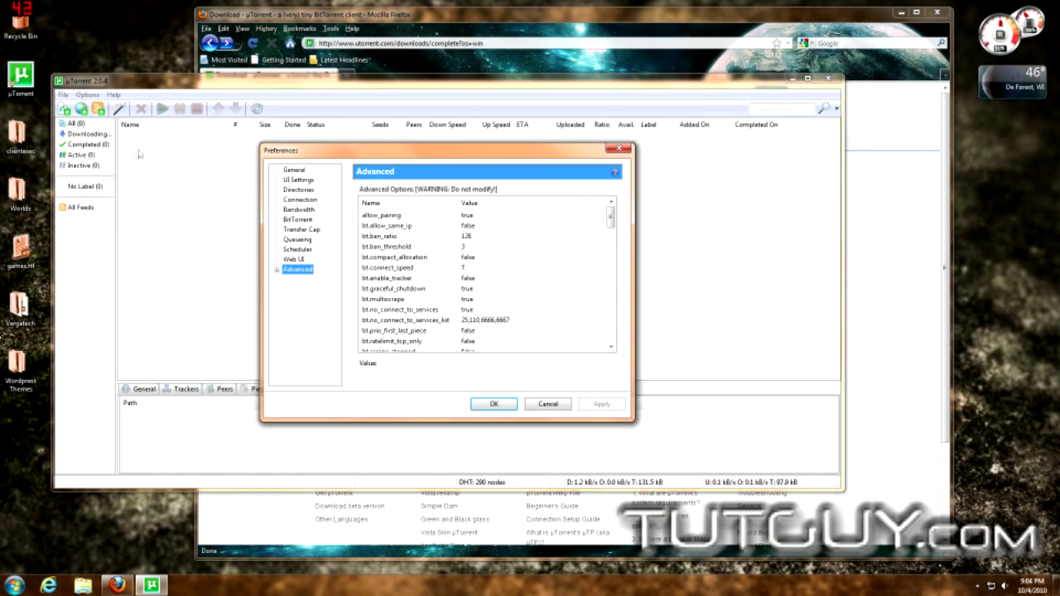
click(299, 189)
click(304, 182)
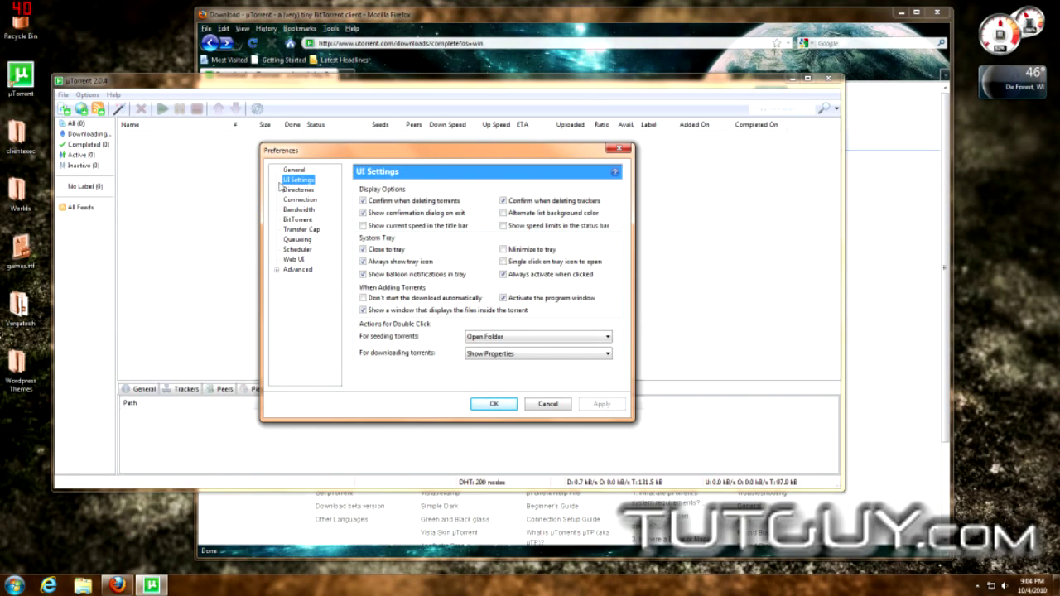
click(503, 249)
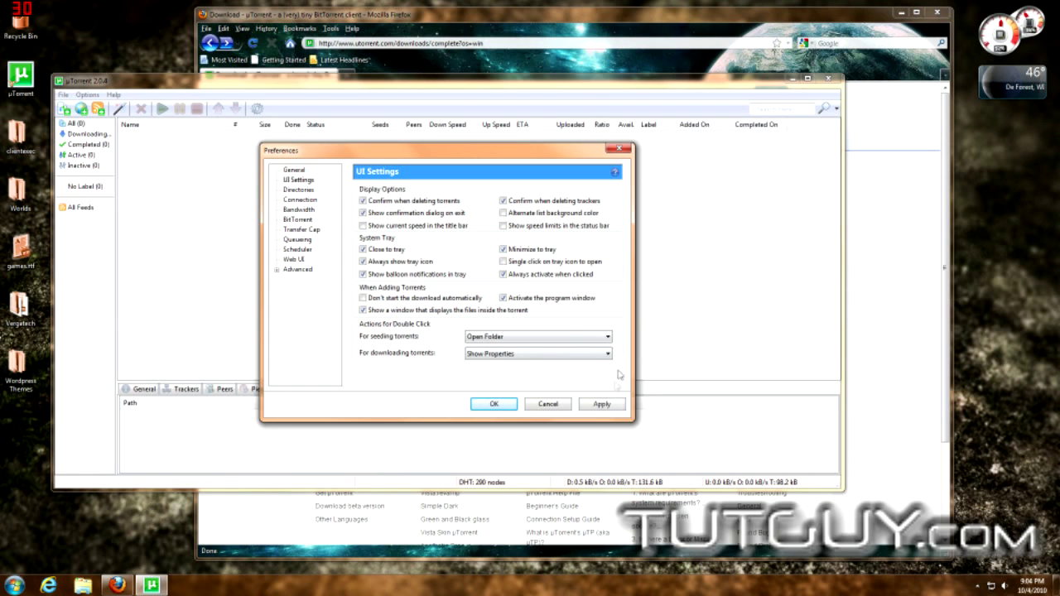
click(601, 404)
click(494, 404)
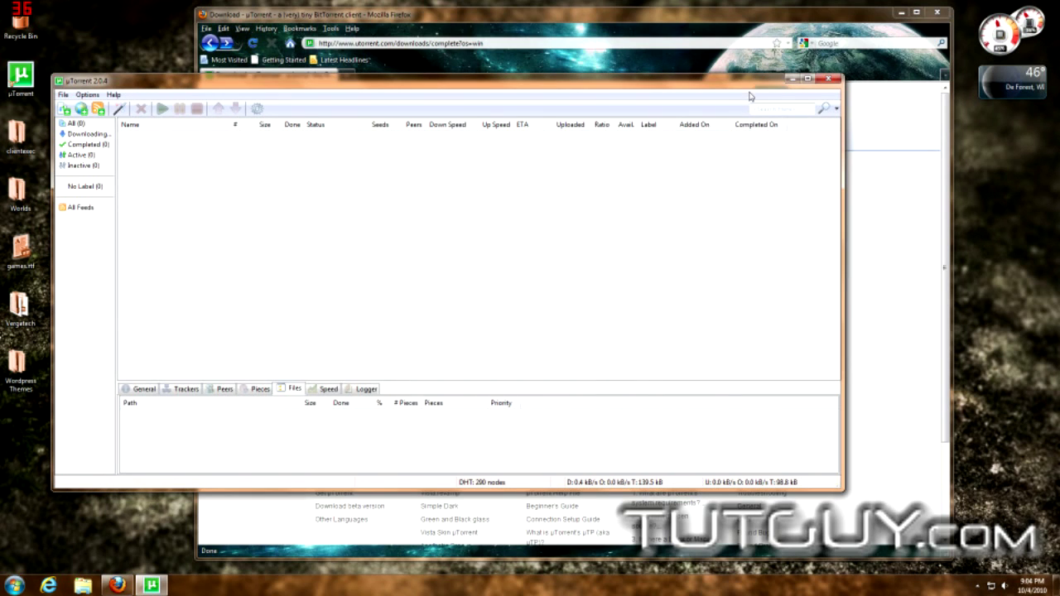
Minimize the µTorrent window to the system tray and check for its icon among the hidden tray icons.
click(792, 79)
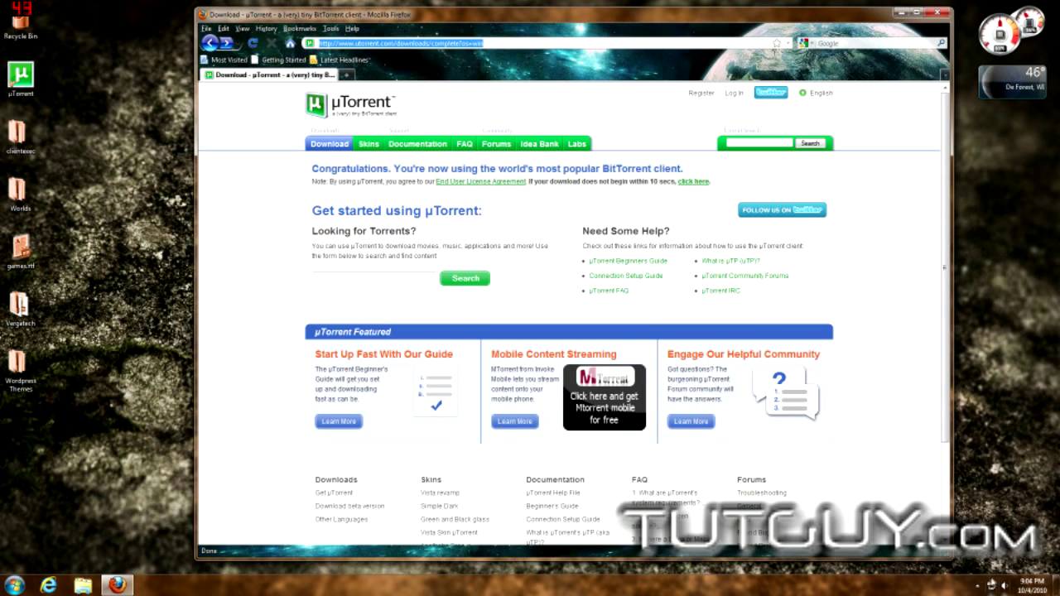
click(980, 584)
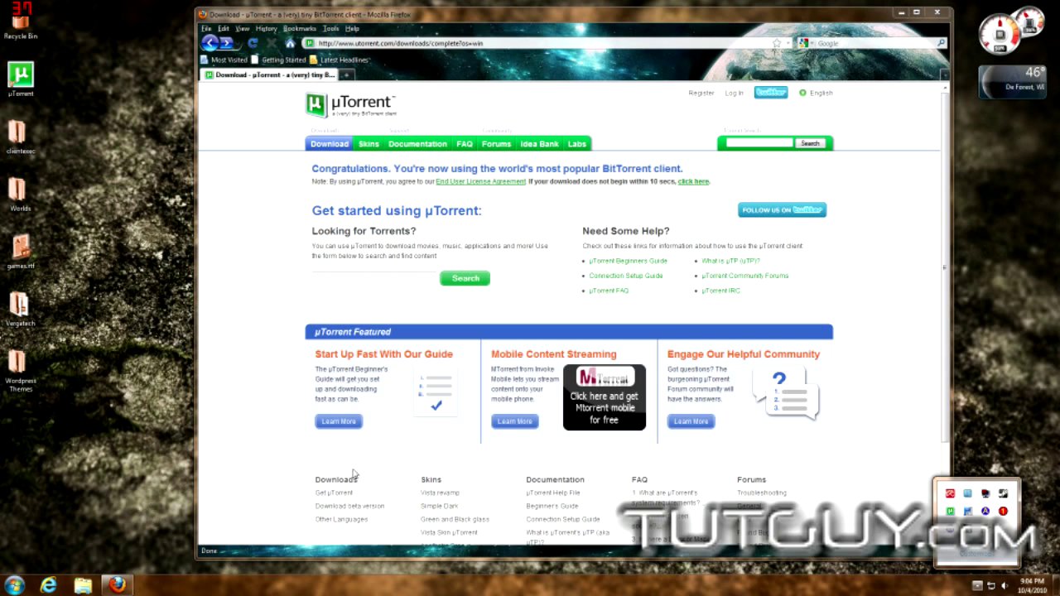
click(267, 337)
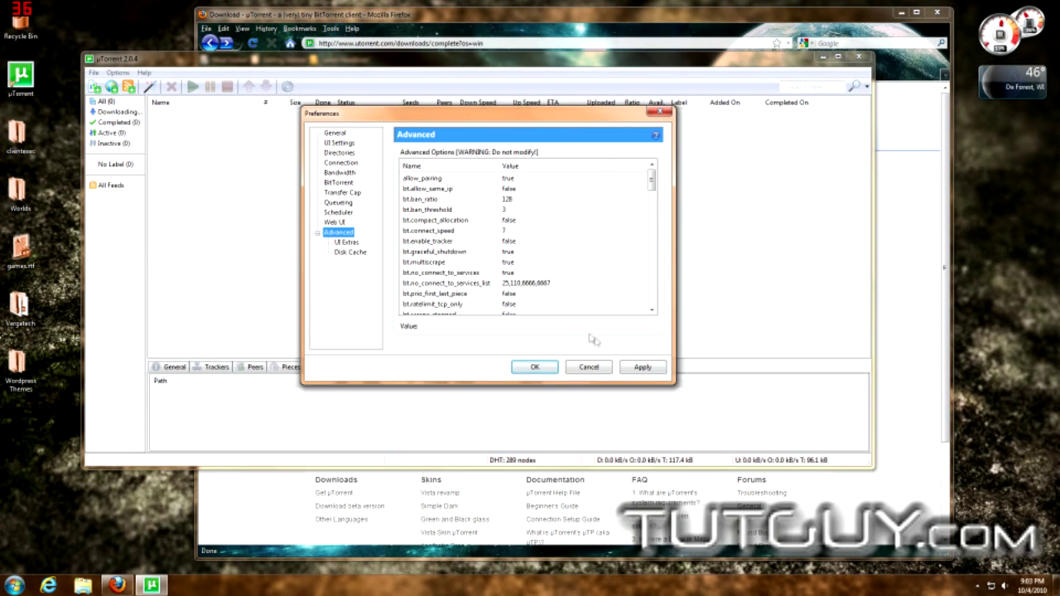
Apply and close the open preferences, then reposition the µTorrent window and minimize it.
click(638, 366)
click(534, 367)
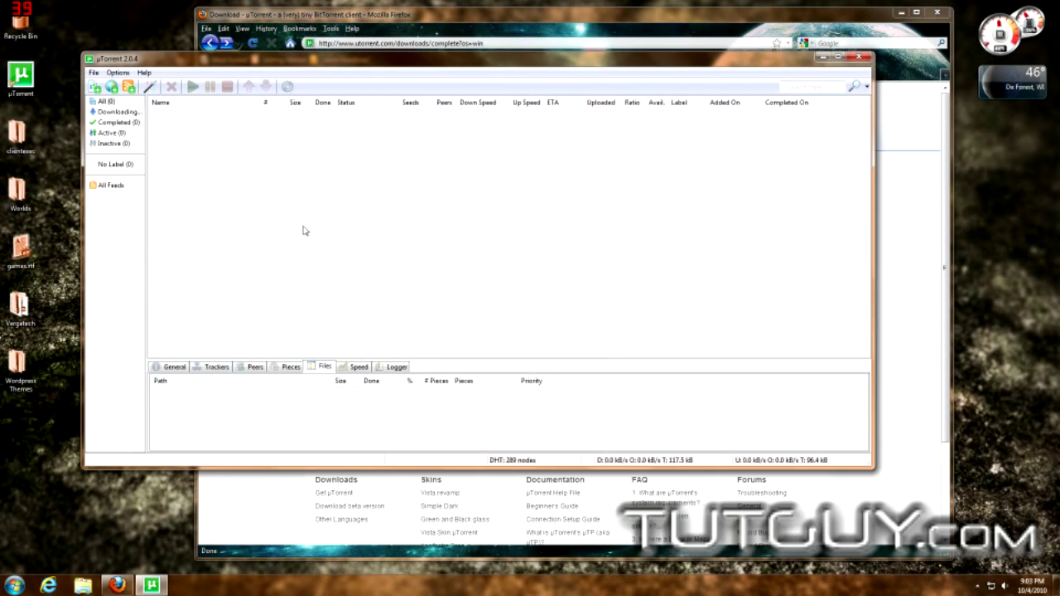
drag(188, 59, 158, 81)
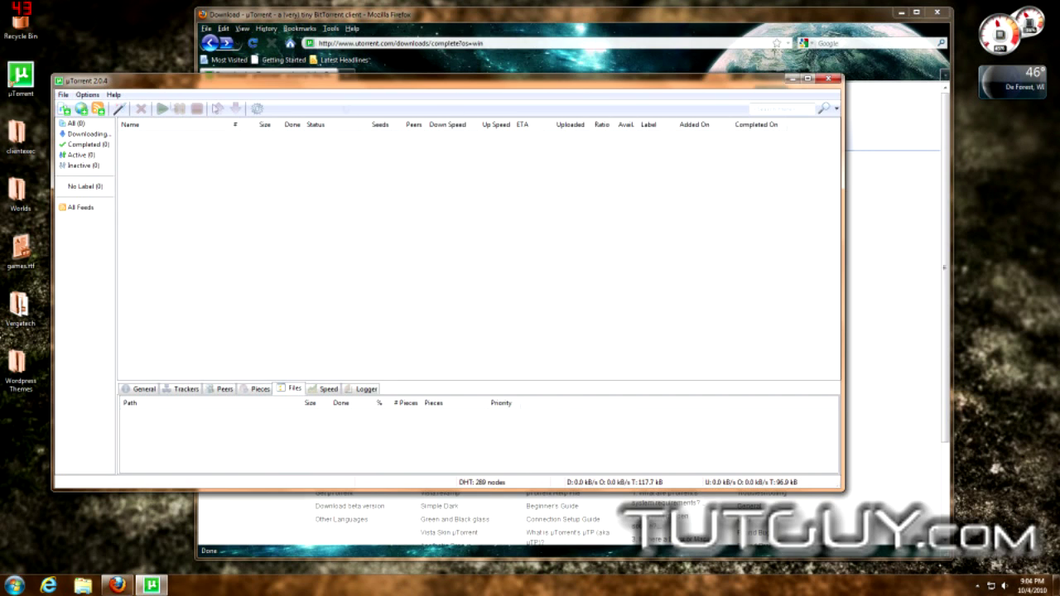
click(792, 79)
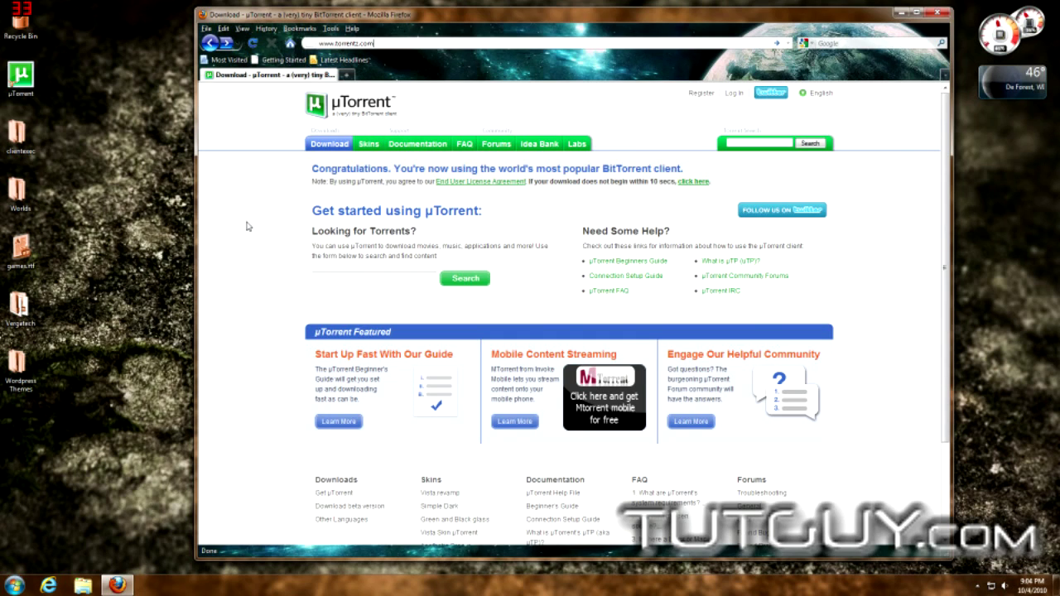
key(Return)
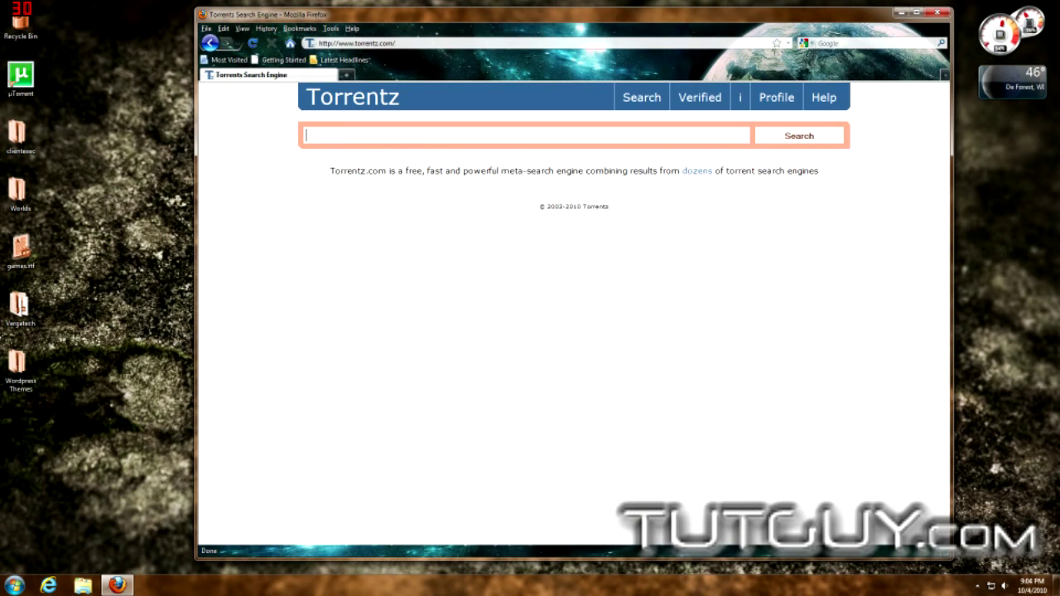
text(halo reach trailer)
key(Return)
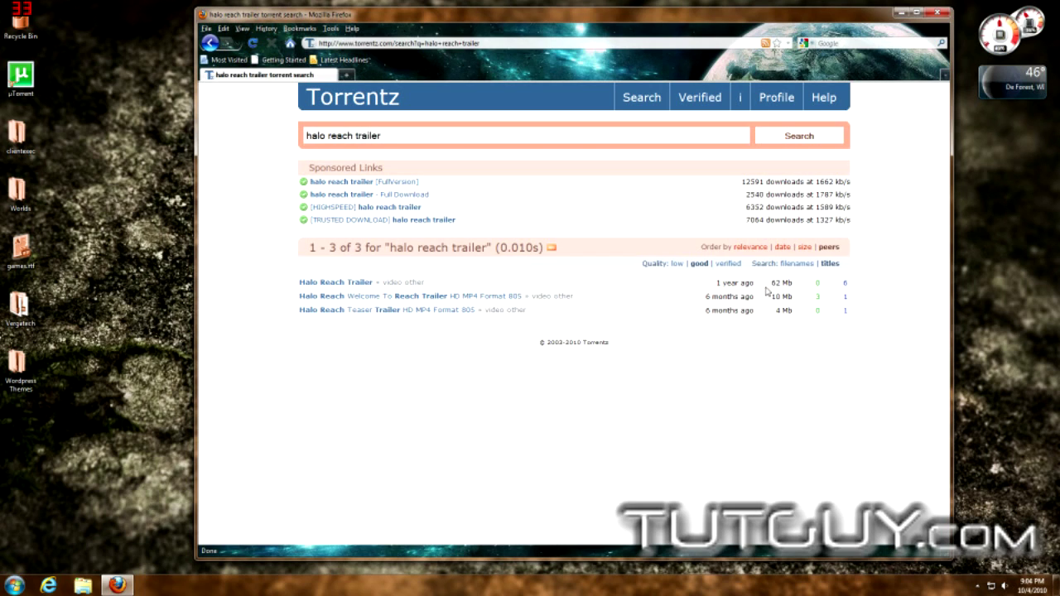
Examine the Halo Reach Trailer search results, comparing their age, file size, and seed and peer figures.
drag(298, 283, 851, 325)
click(851, 324)
drag(700, 284, 757, 299)
click(857, 298)
click(757, 299)
drag(865, 288, 714, 285)
drag(637, 263, 594, 275)
click(576, 284)
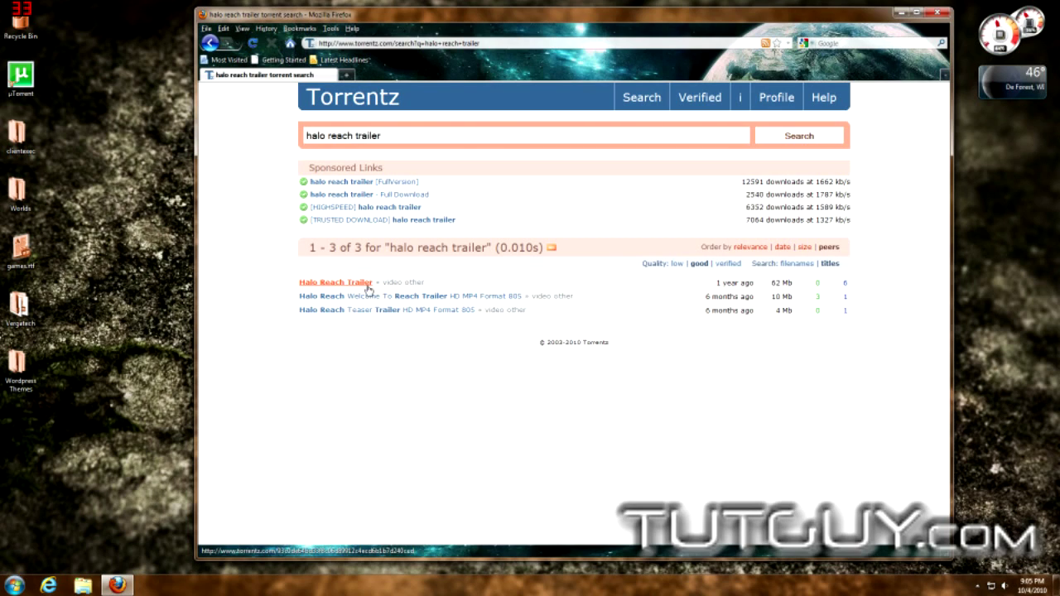
drag(815, 288, 823, 287)
click(822, 288)
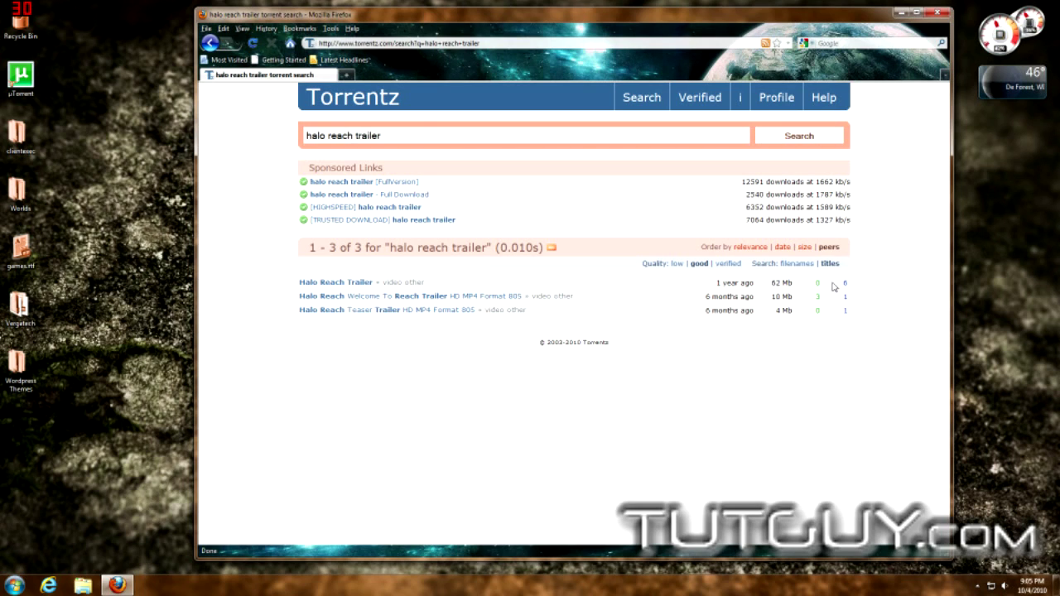
Open the Halo Reach Trailer result and review its download locations, user feedback, trackers and contents.
click(335, 283)
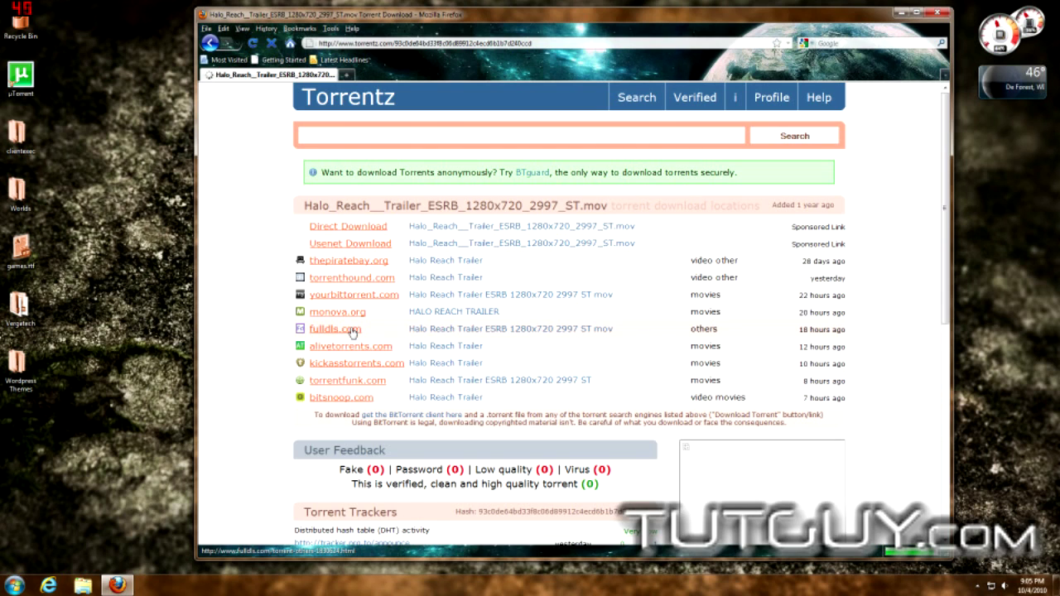
scroll(443, 310, down, 4)
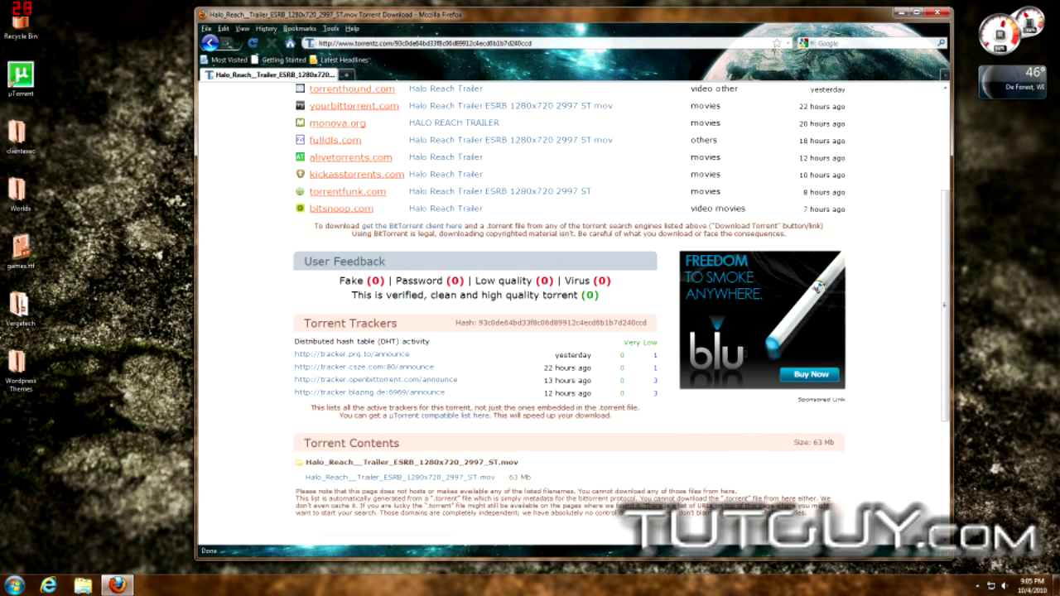
scroll(622, 295, down, 1)
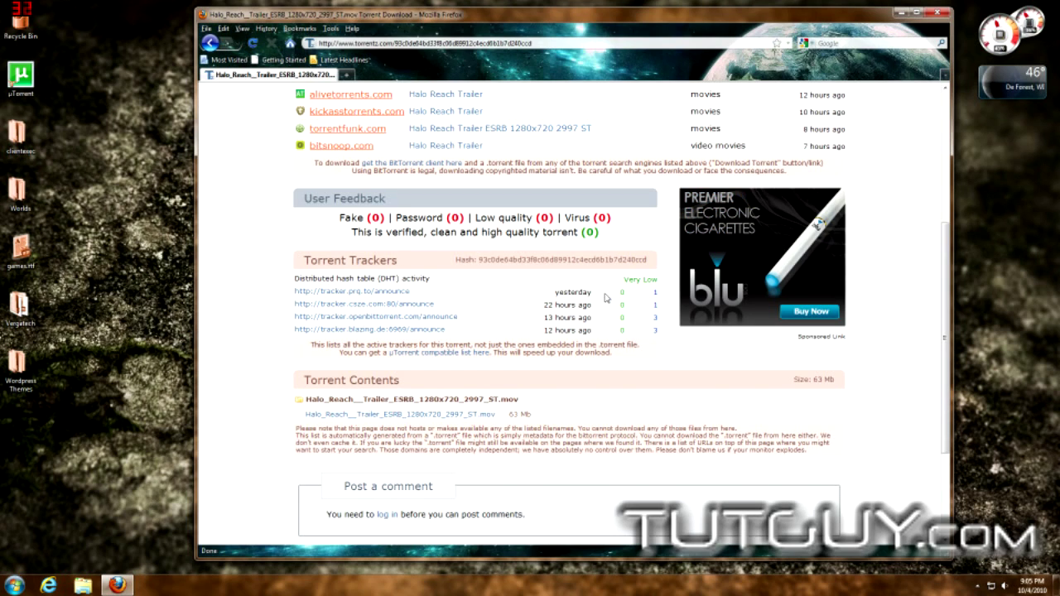
Return to the Torrentz search results and search for "openoffice" instead.
key(alt+Left)
drag(381, 136, 300, 137)
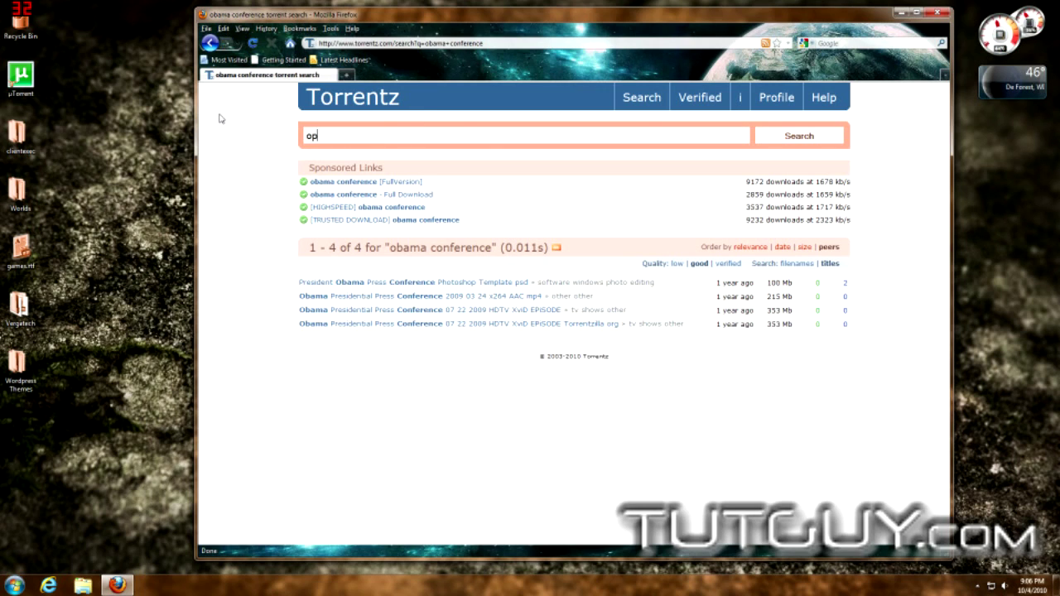
key(Return)
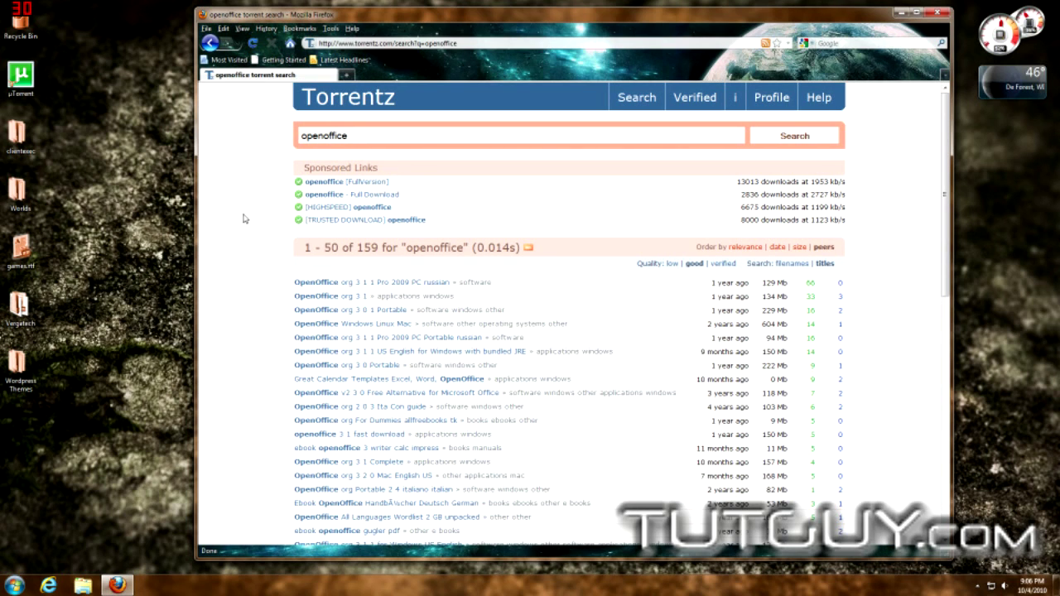
Examine the OpenOffice org 3 1 applications windows result, including its name, age, size, and seed and peer figures.
key(ctrl+a)
click(379, 149)
drag(377, 297, 475, 303)
click(542, 309)
drag(702, 297, 752, 303)
click(709, 308)
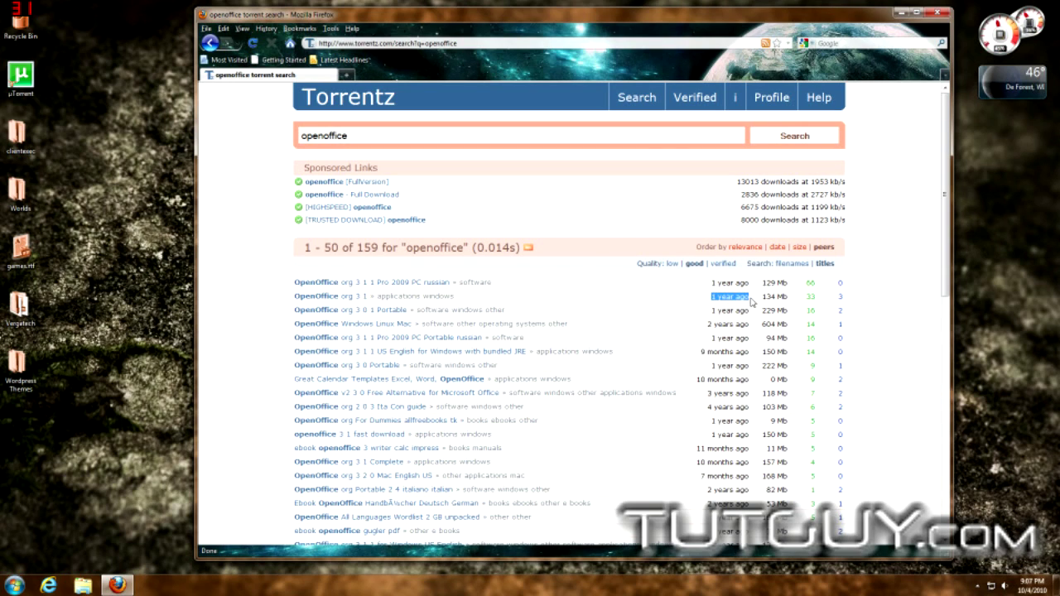
click(761, 301)
click(789, 303)
drag(838, 302, 711, 300)
click(856, 303)
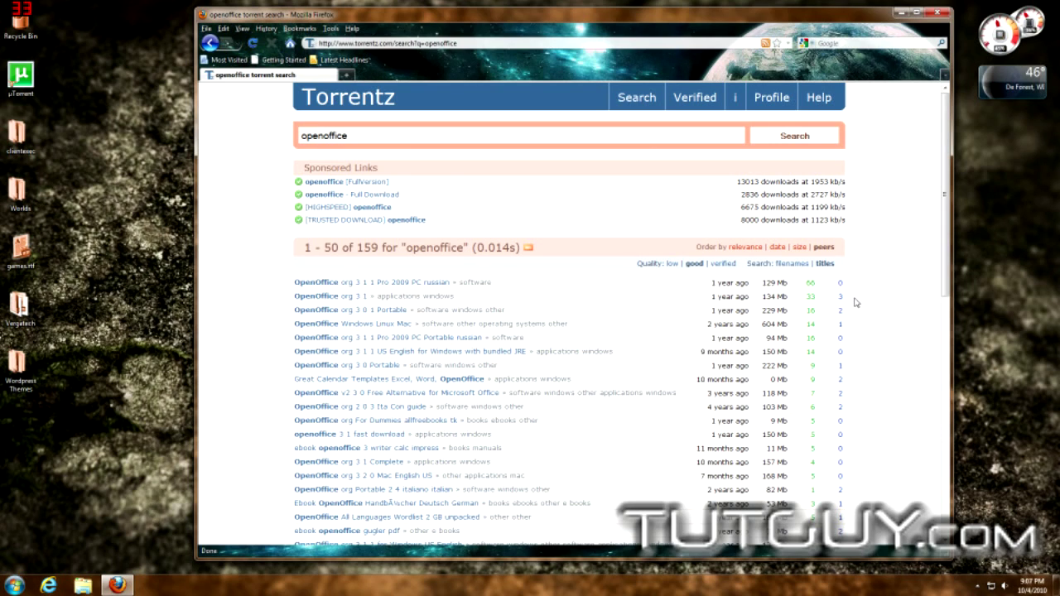
Open the OpenOffice org 3 1 result and review its trackers, contents and download locations.
click(340, 301)
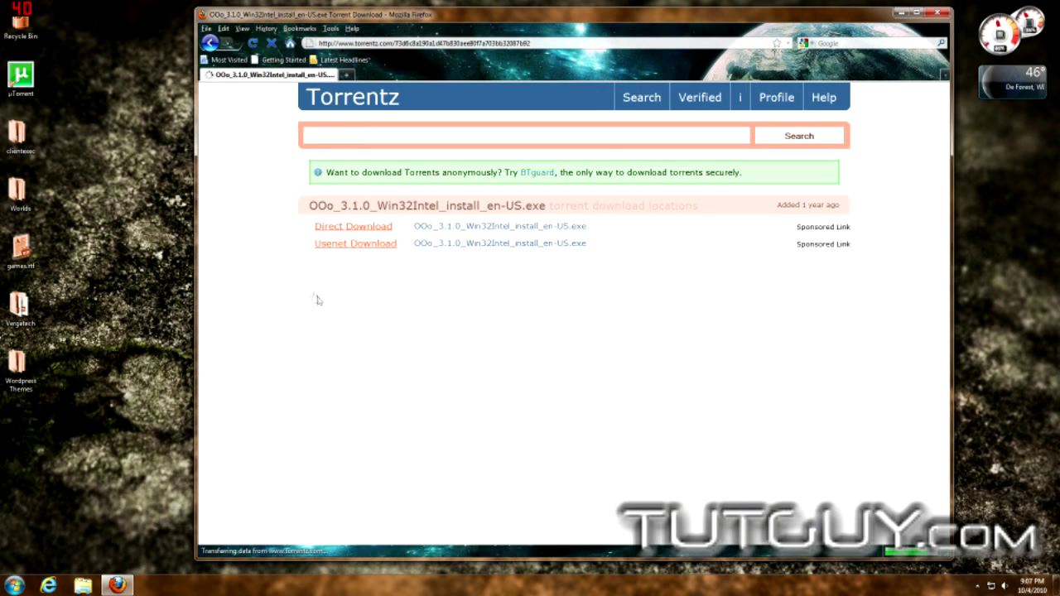
scroll(260, 325, down, 5)
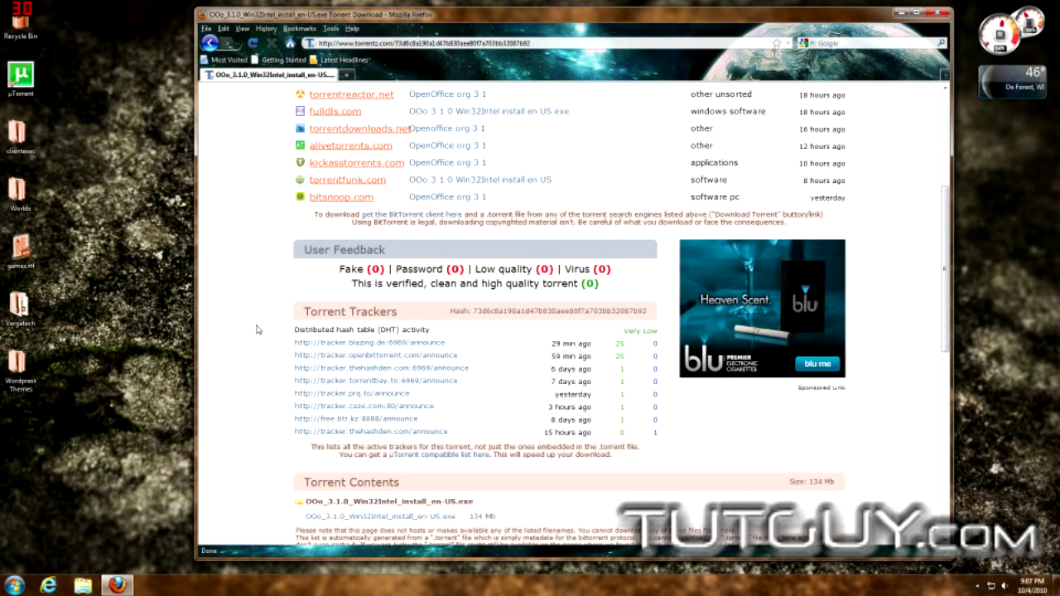
scroll(273, 335, up, 5)
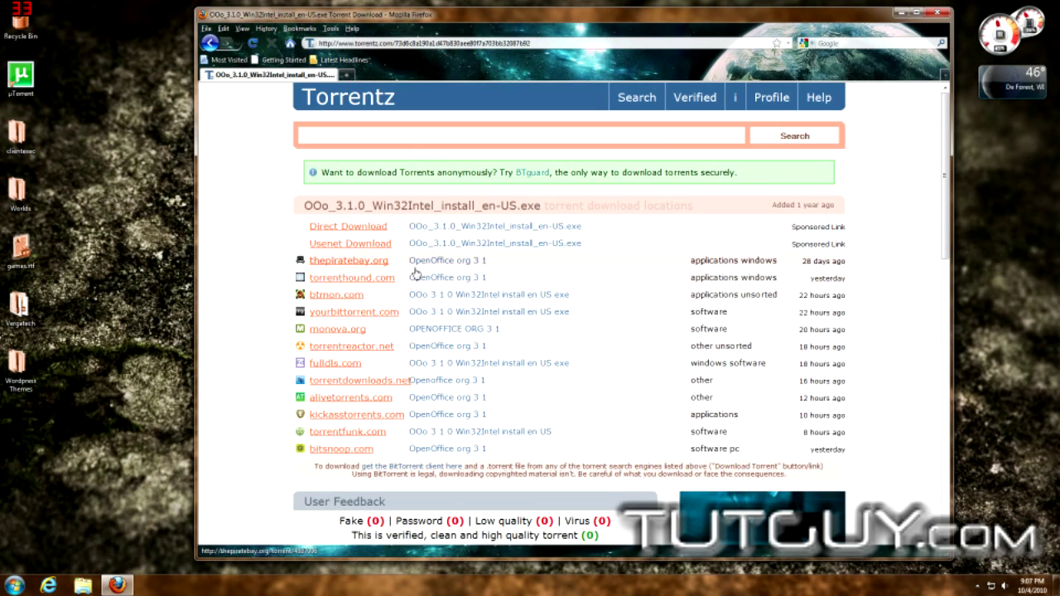
Open the thepiratebay.org listing for OpenOffice org 3 1 and review its details and torrent download link.
click(418, 263)
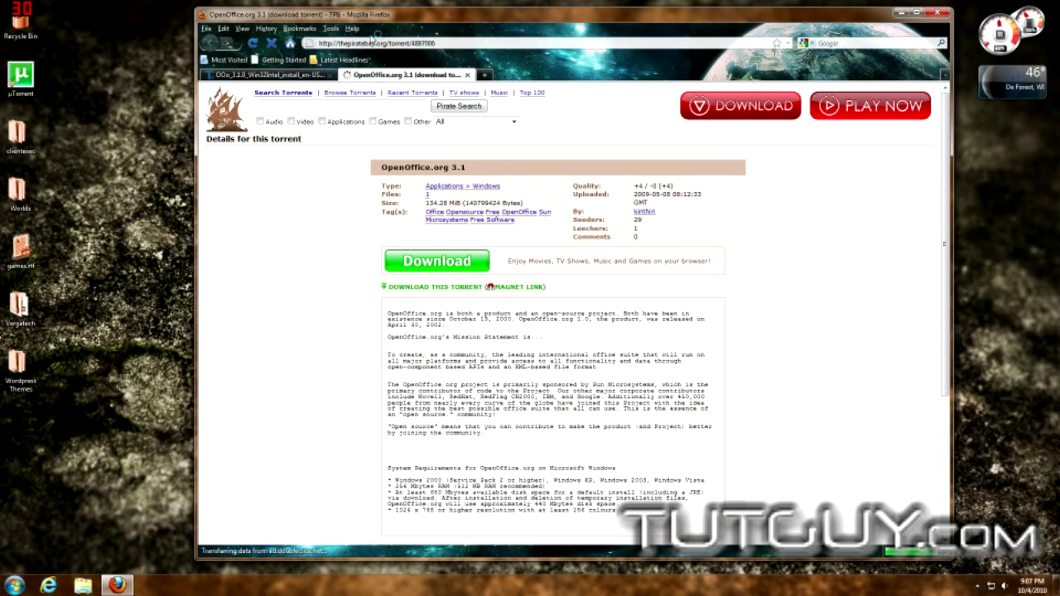
scroll(491, 400, down, 2)
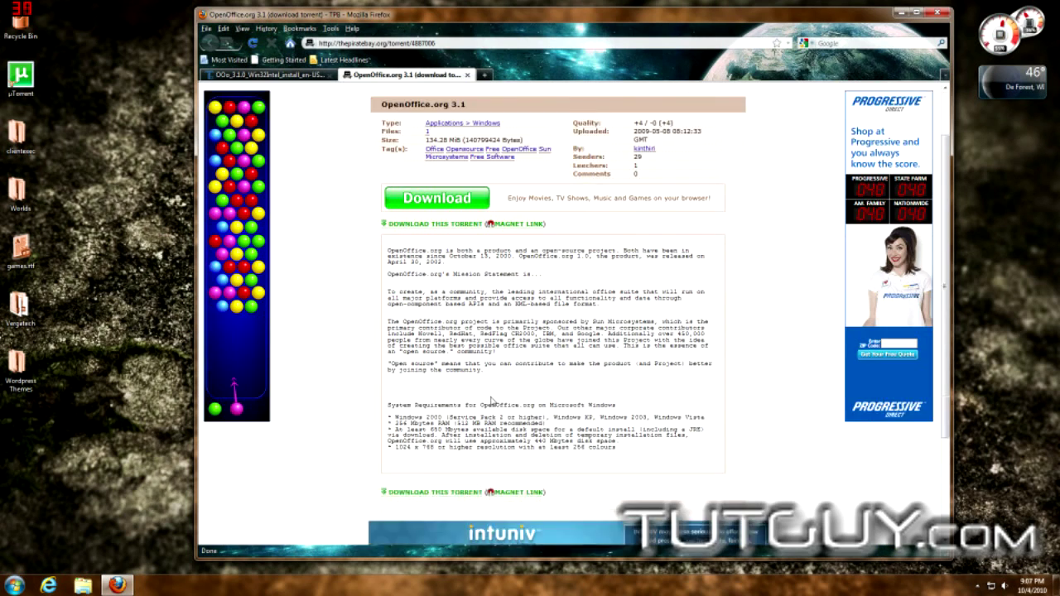
scroll(491, 401, down, 2)
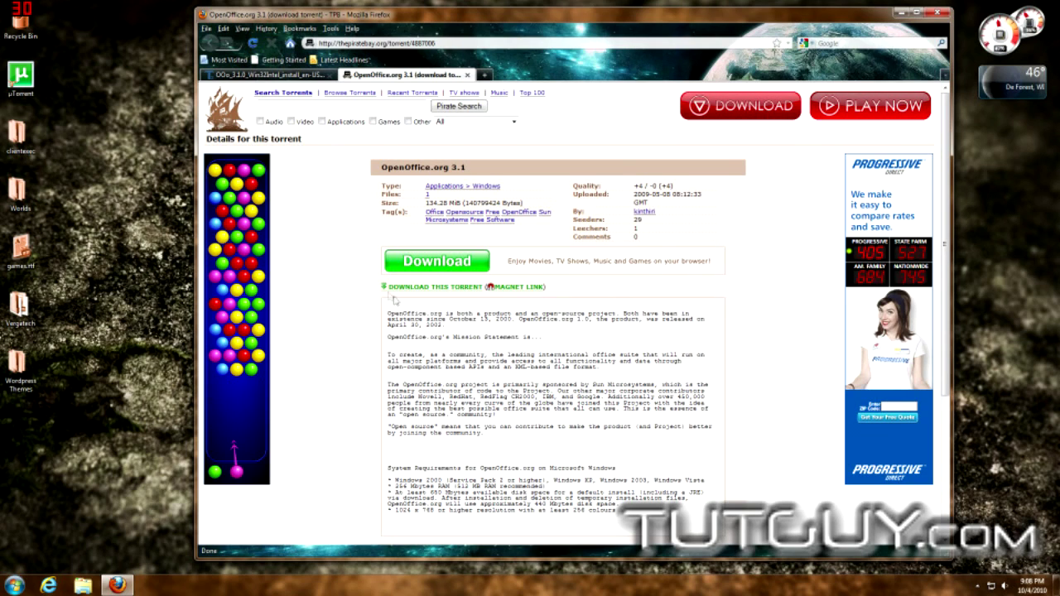
drag(383, 289, 479, 292)
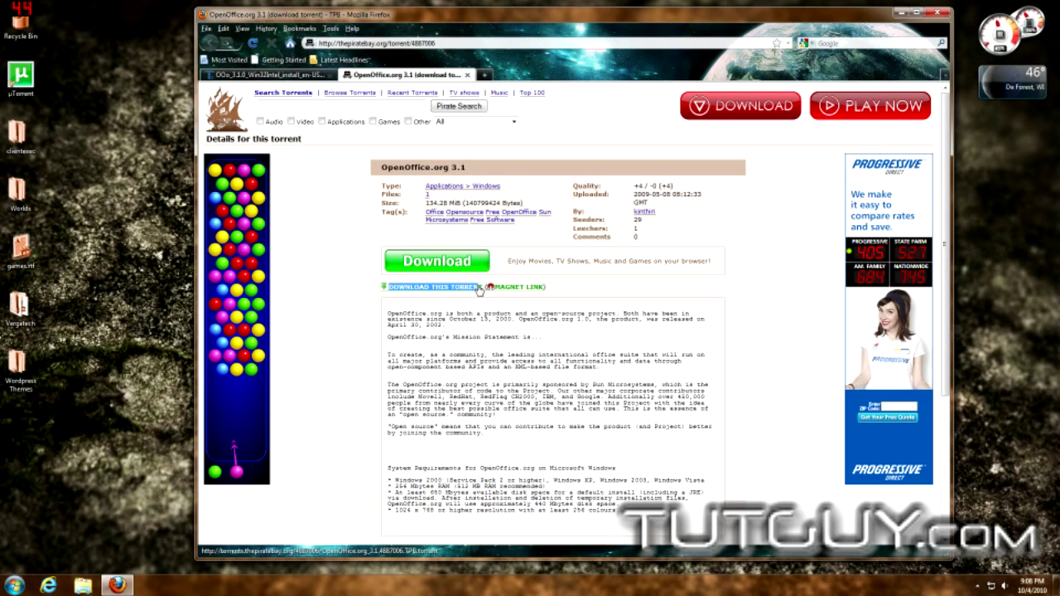
click(468, 351)
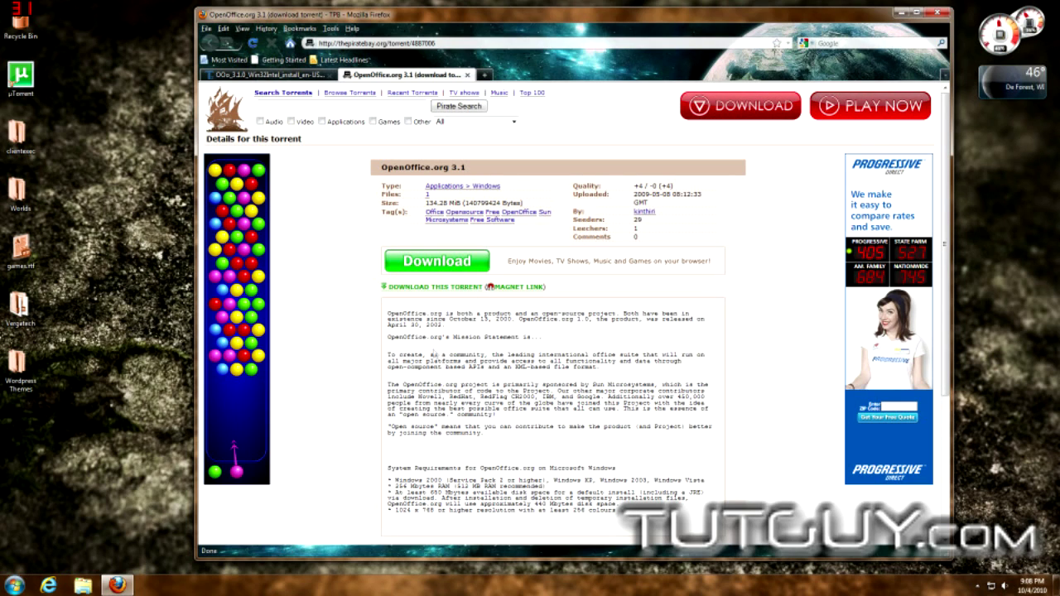
Download the OpenOffice.org 3.1 torrent from its listing page and open the file with µTorrent.
scroll(489, 338, down, 5)
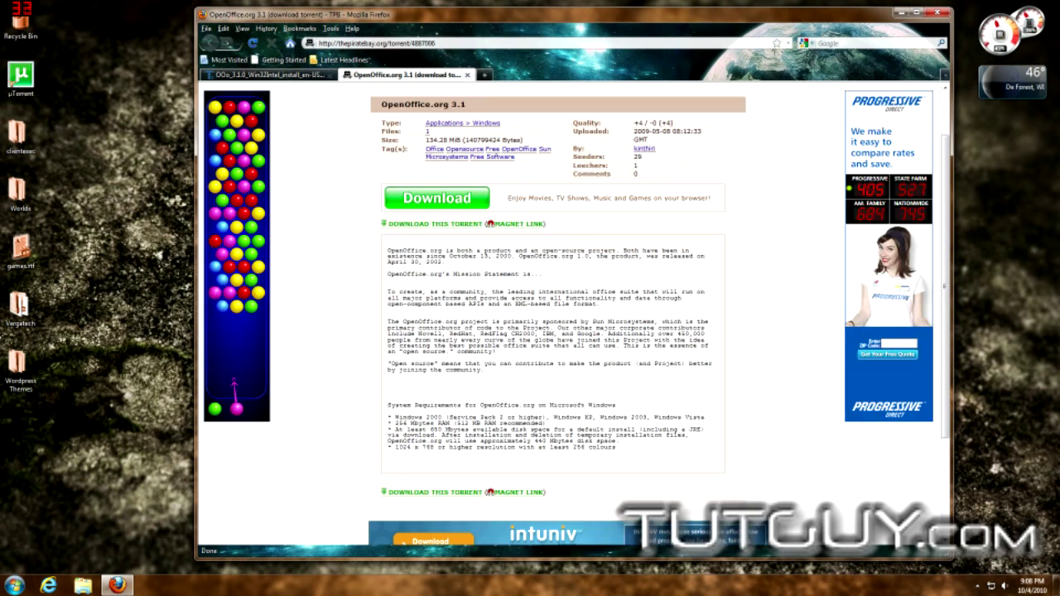
scroll(447, 286, up, 5)
click(445, 285)
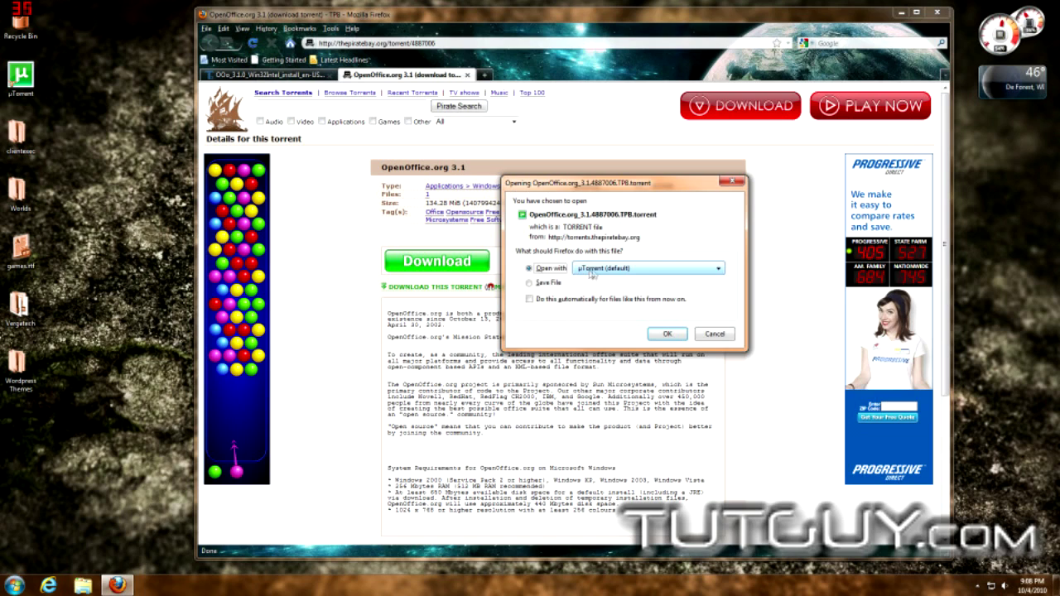
click(666, 334)
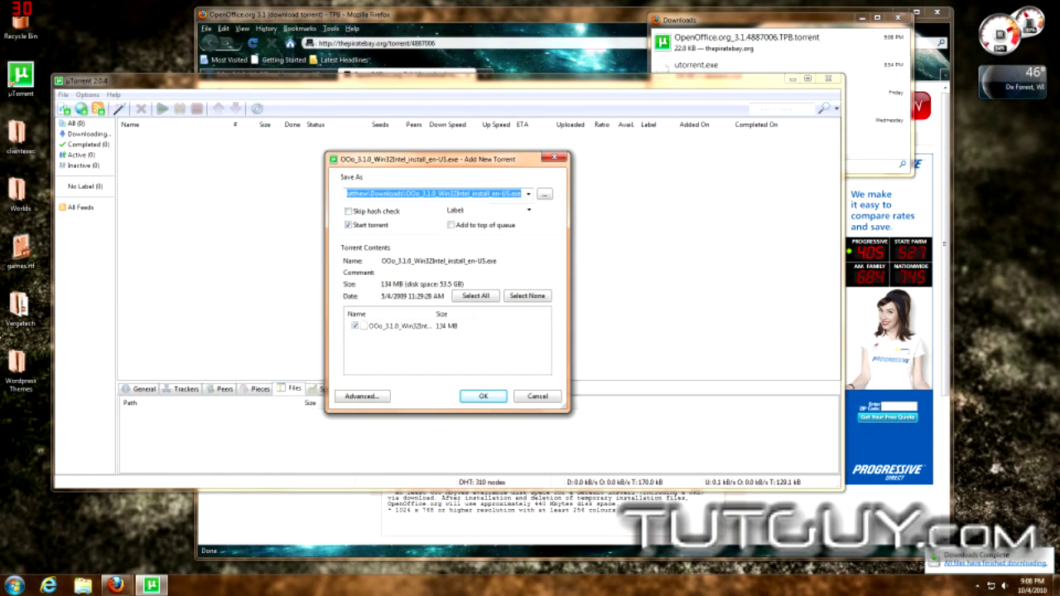
Examine the Save As path for the new torrent, highlighting the Downloads folder location and the file name portion.
key(shift+Left)
key(shift+Left)
key(shift+Left)
key(shift+Left)
key(shift+Left)
key(shift+Left)
key(shift+Left)
key(shift+Left)
key(shift+Left)
key(shift+Left)
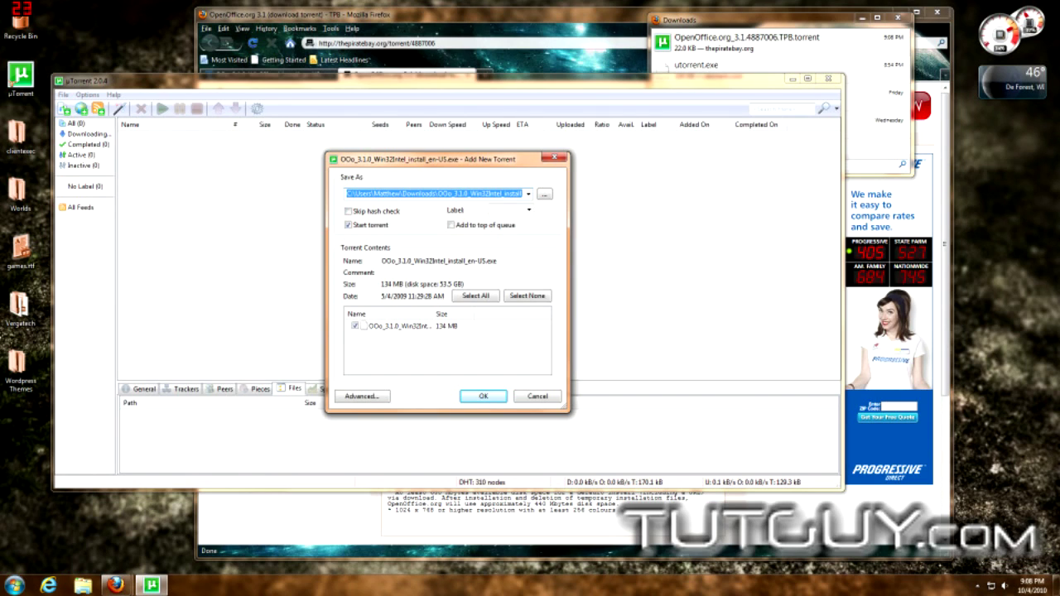
drag(406, 193, 539, 194)
click(442, 193)
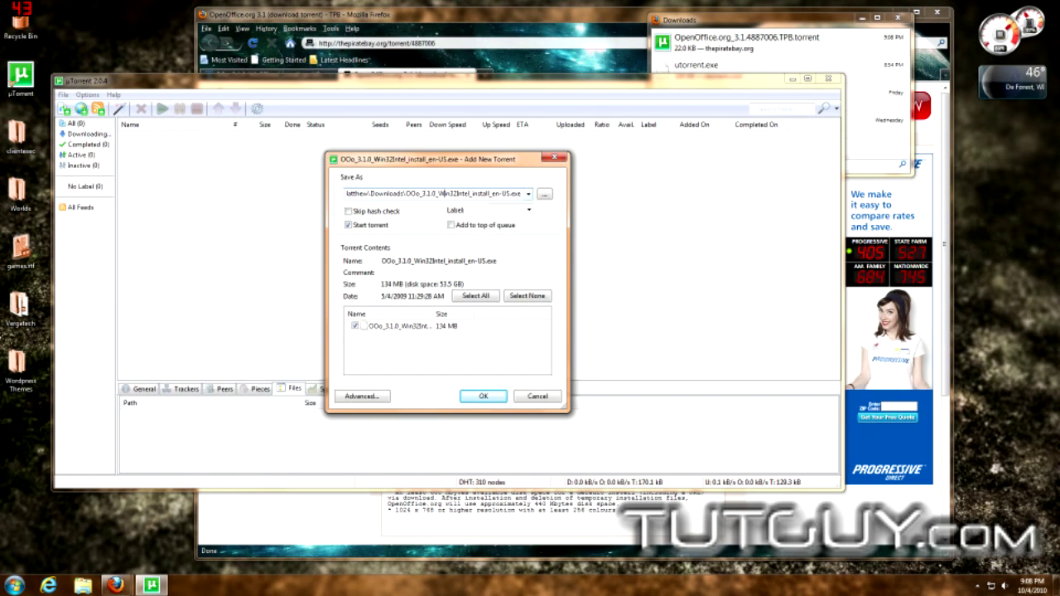
double_click(441, 193)
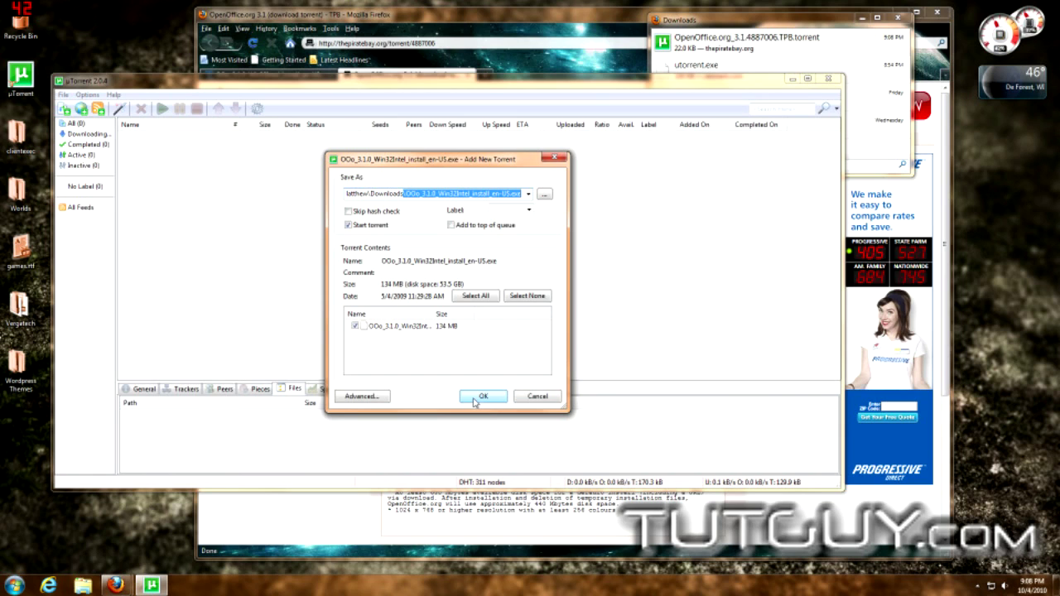
Open the new torrent's advanced properties and delete all of its existing trackers.
click(362, 396)
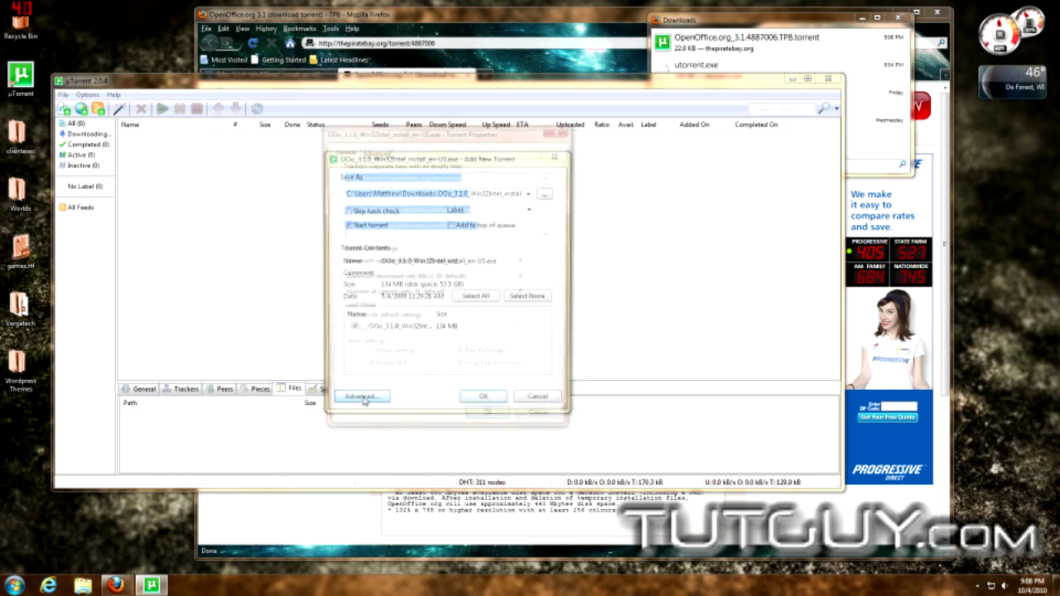
drag(341, 176, 341, 233)
key(Delete)
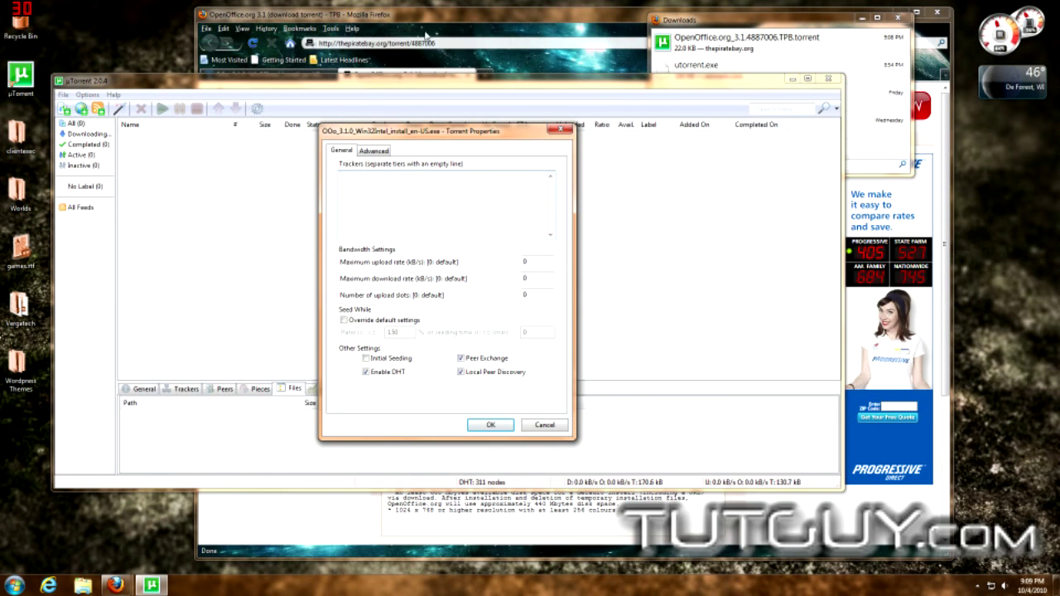
Switch to Firefox, close the Pirate Bay listing and open the µTorrent compatible tracker list linked on the Torrentz page.
click(273, 65)
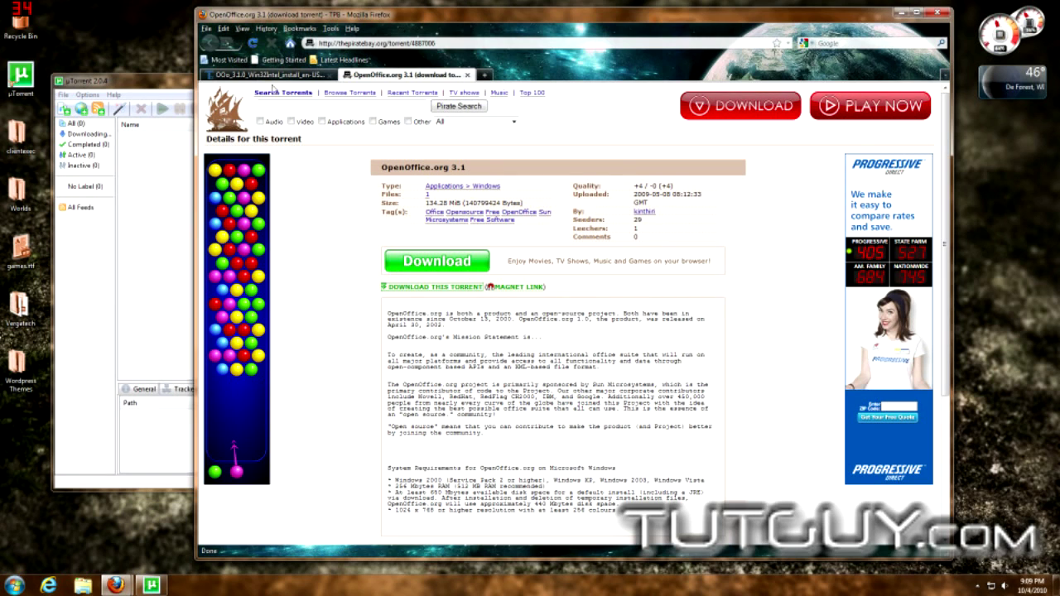
click(467, 75)
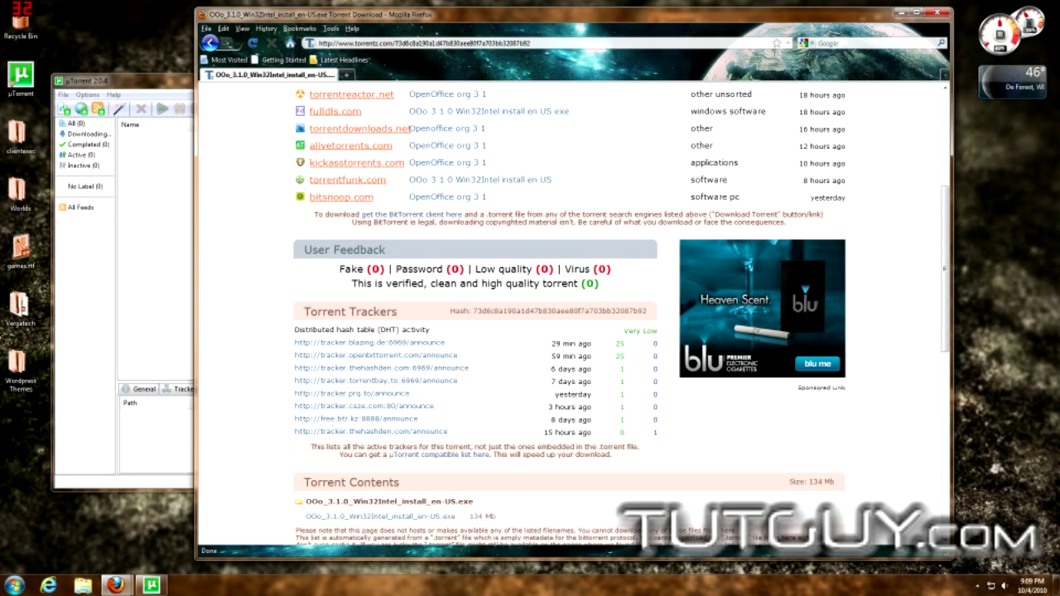
click(309, 451)
drag(310, 447, 635, 448)
drag(337, 455, 623, 457)
click(624, 457)
click(467, 457)
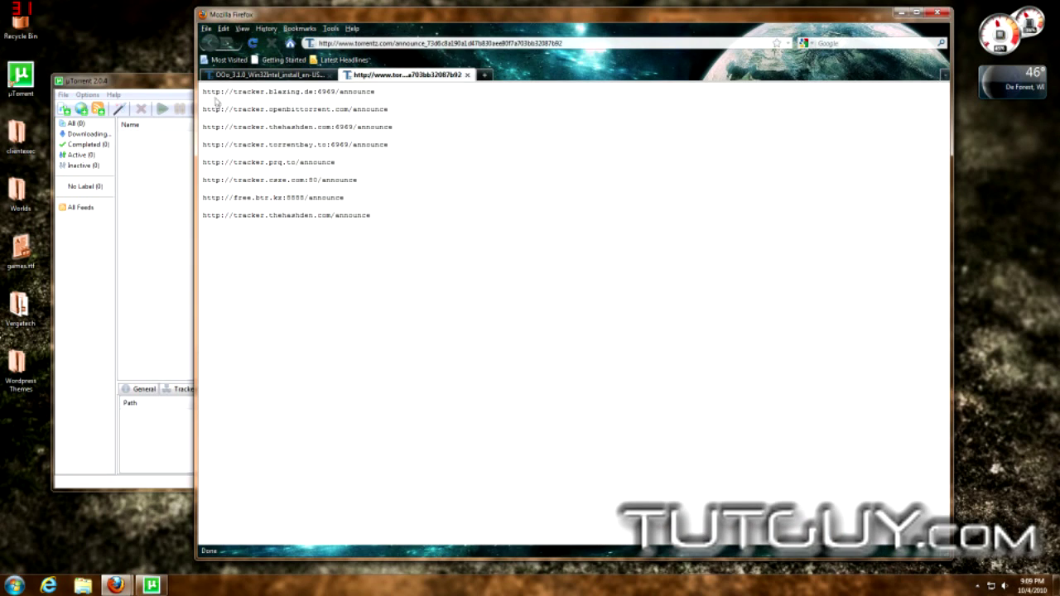
Copy the complete list of tracker announce URLs, from tracker.blazing.de through tracker.thehashden.com.
drag(370, 215, 207, 91)
right_click(207, 91)
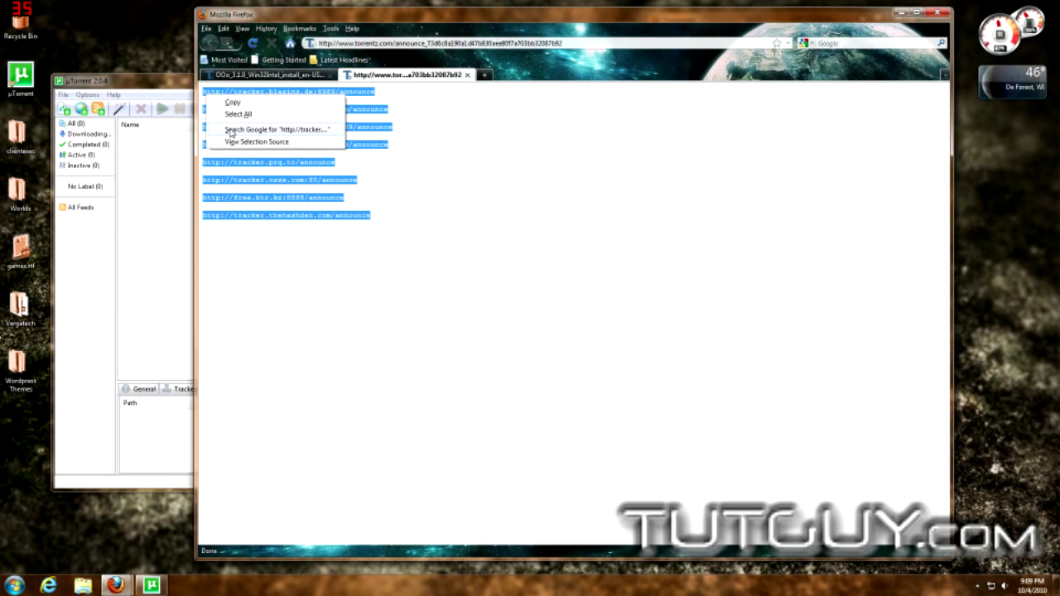
click(239, 108)
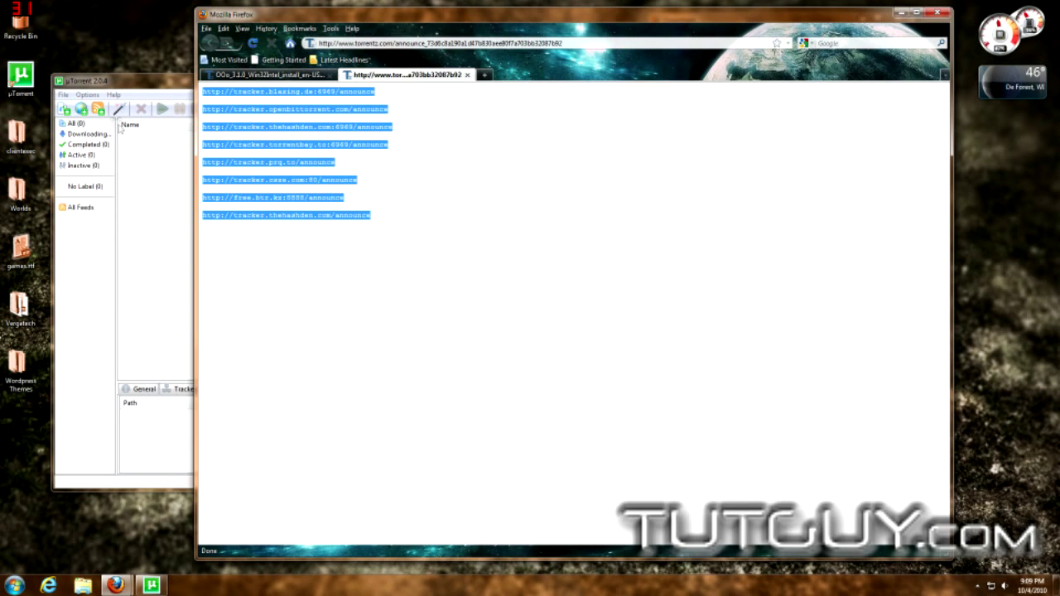
Back in µTorrent, paste the copied URLs as the torrent's trackers, check the list, and accept the properties and the new torrent.
click(125, 98)
right_click(354, 192)
click(379, 239)
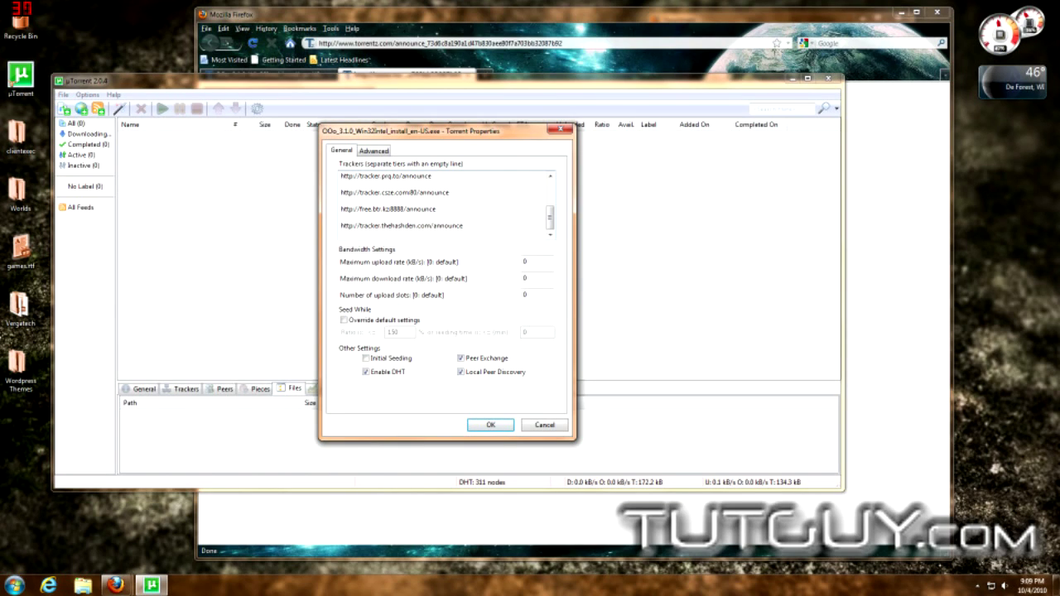
scroll(444, 203, up, 3)
scroll(445, 203, down, 3)
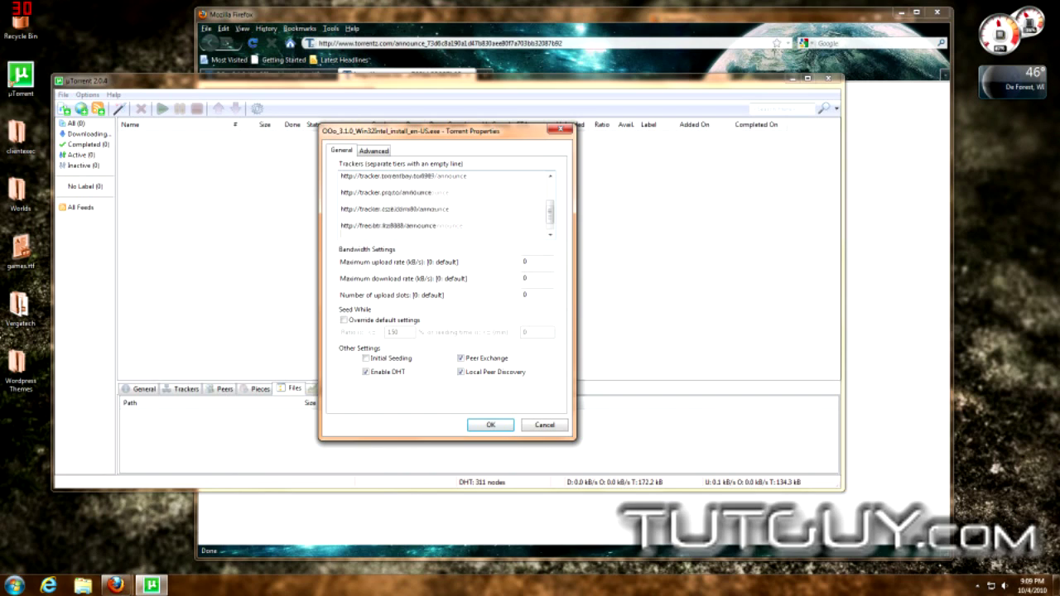
scroll(445, 203, up, 1)
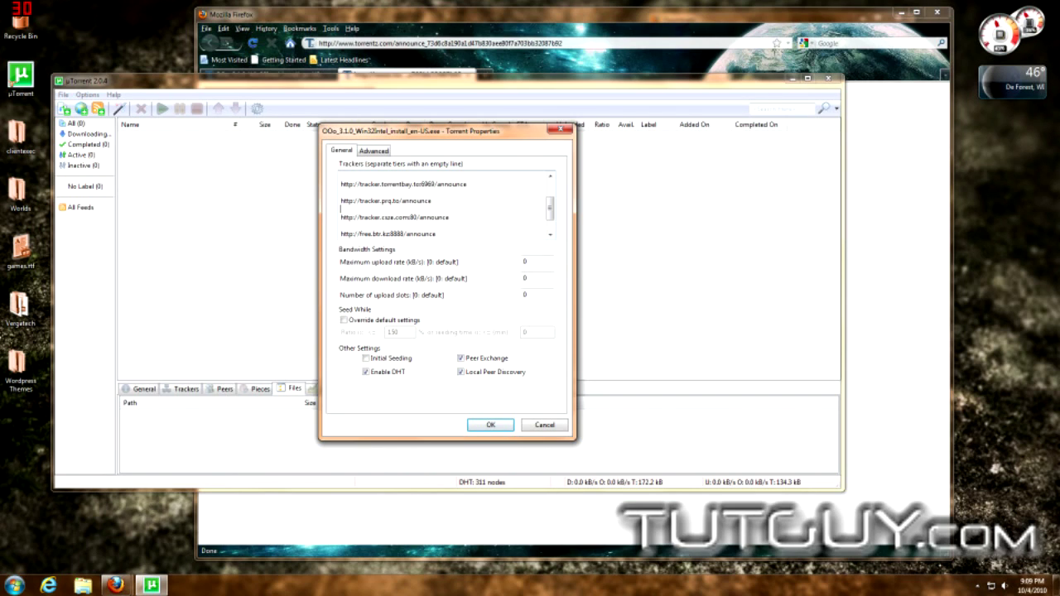
scroll(445, 202, up, 1)
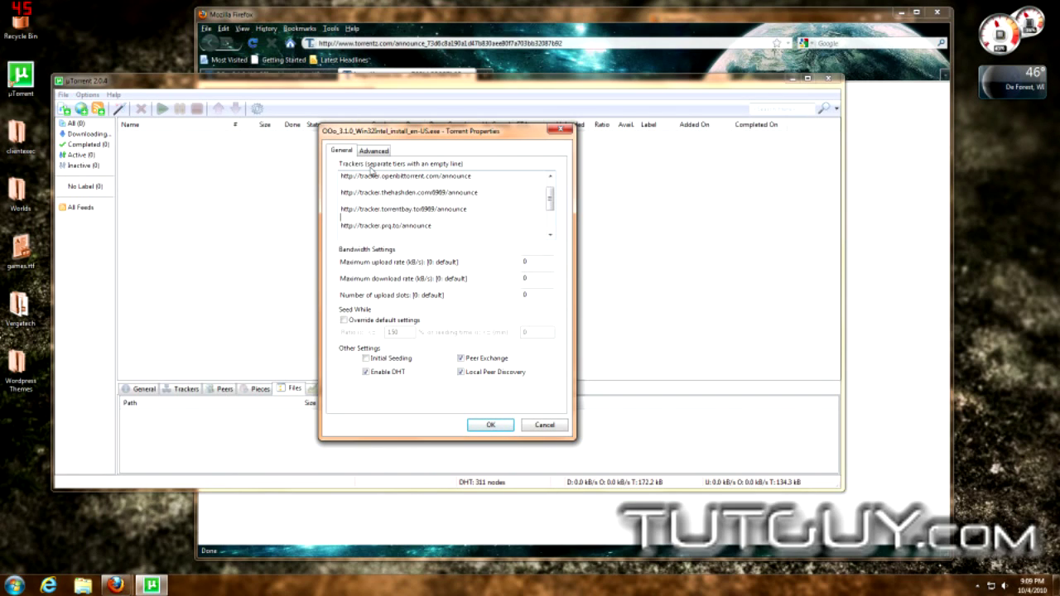
scroll(445, 203, up, 1)
scroll(445, 203, down, 3)
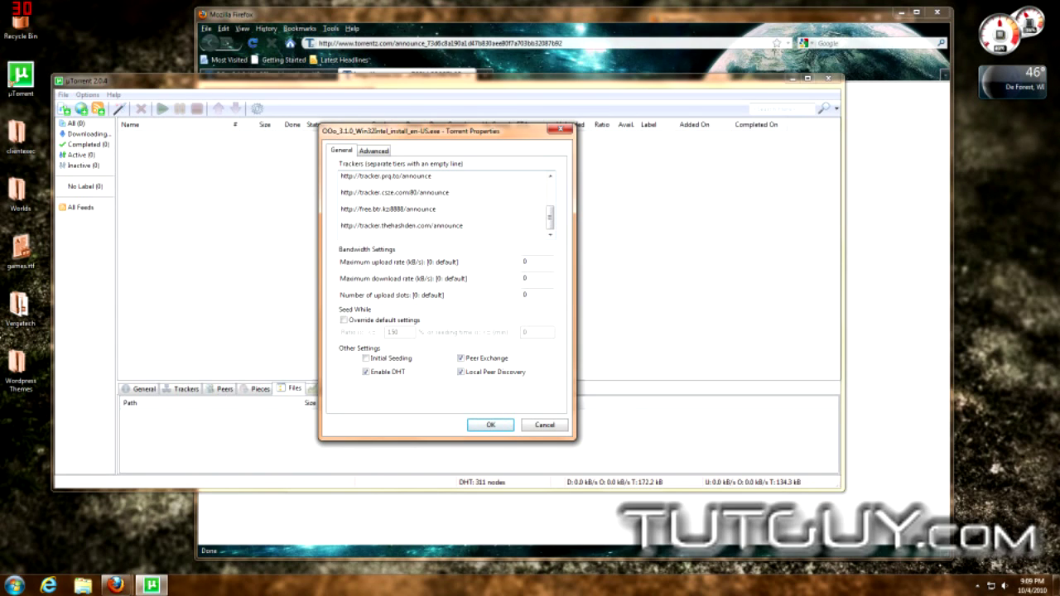
click(489, 427)
click(484, 396)
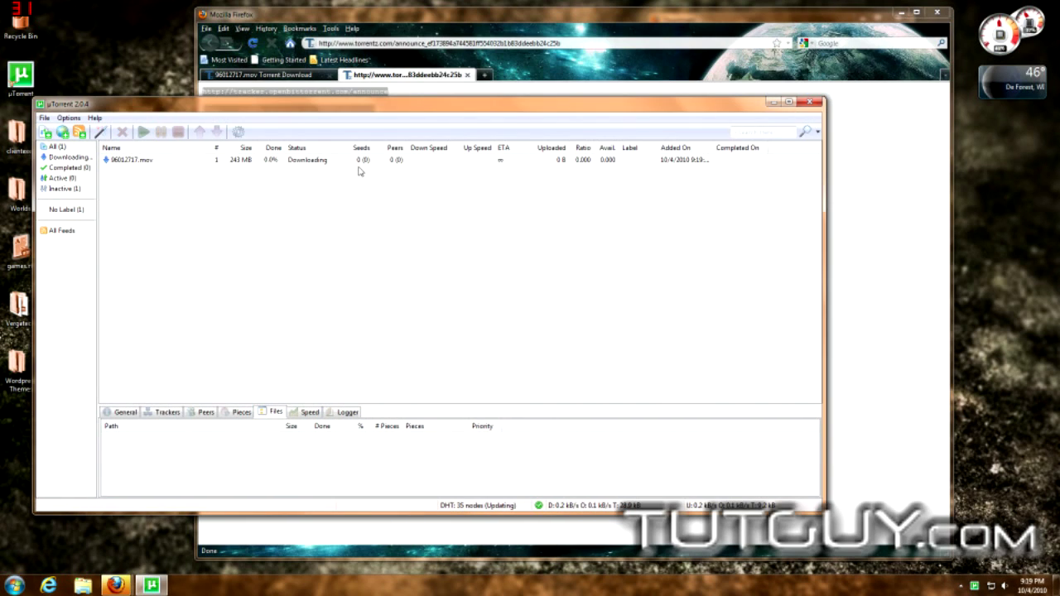
Review the removal options for the 96012717.mov torrent, including plain removal and removal with the .torrent file, data or both.
click(359, 162)
click(256, 362)
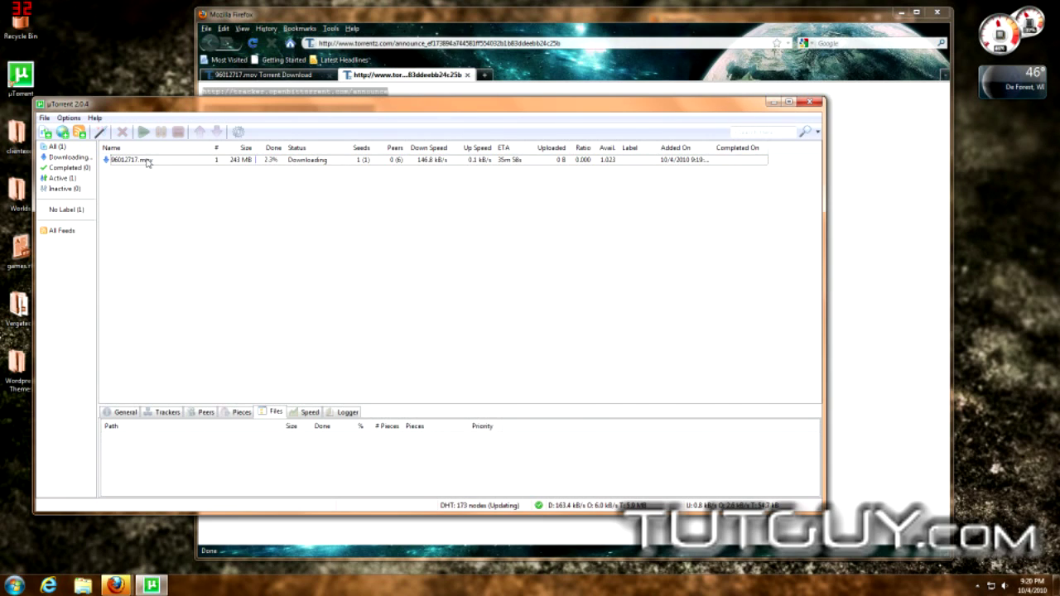
right_click(148, 163)
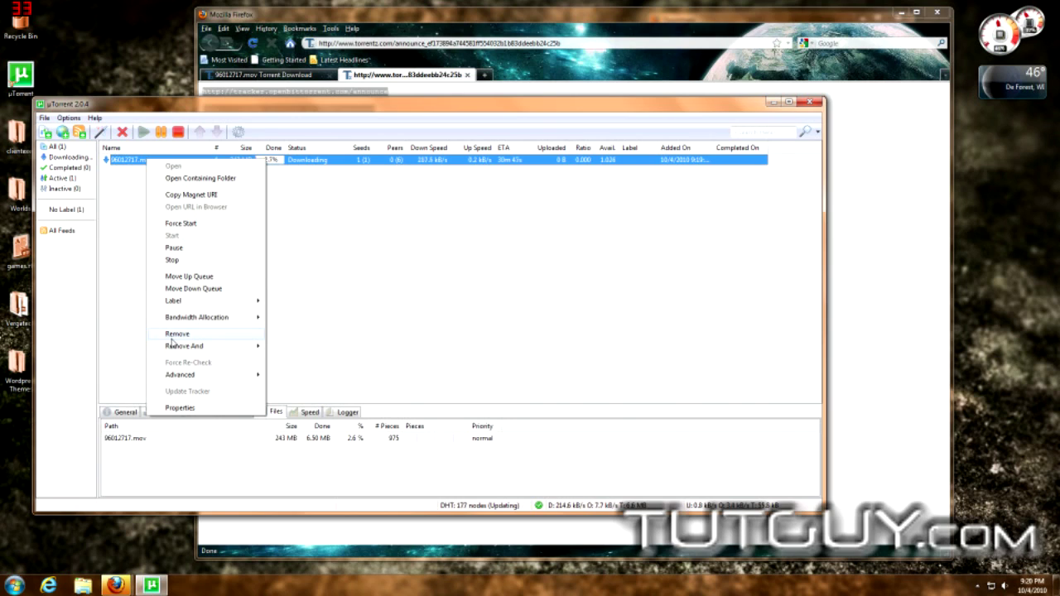
mouse_move(182, 346)
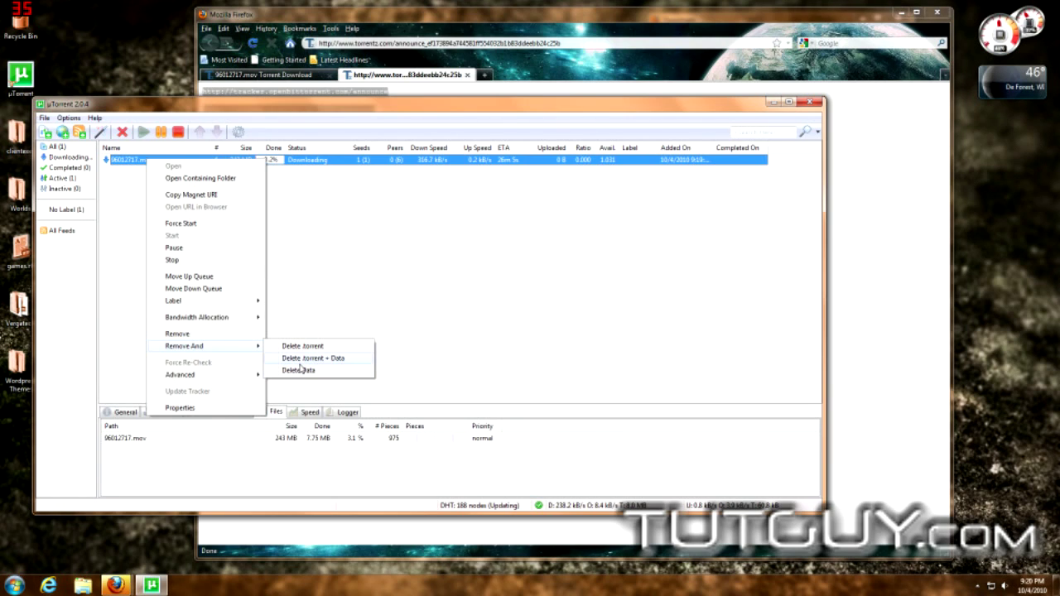
click(299, 371)
right_click(309, 164)
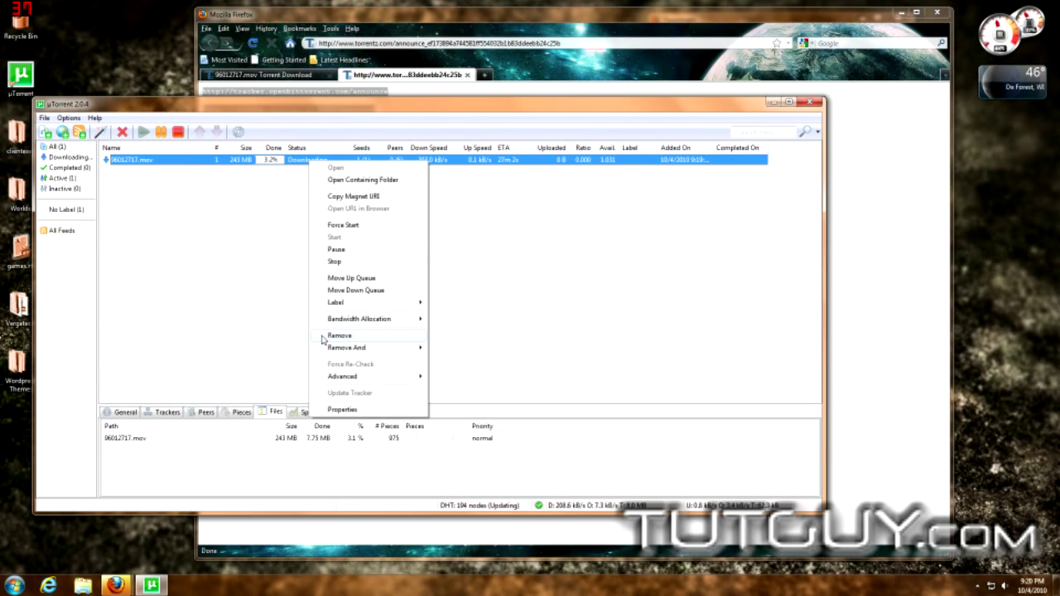
click(340, 335)
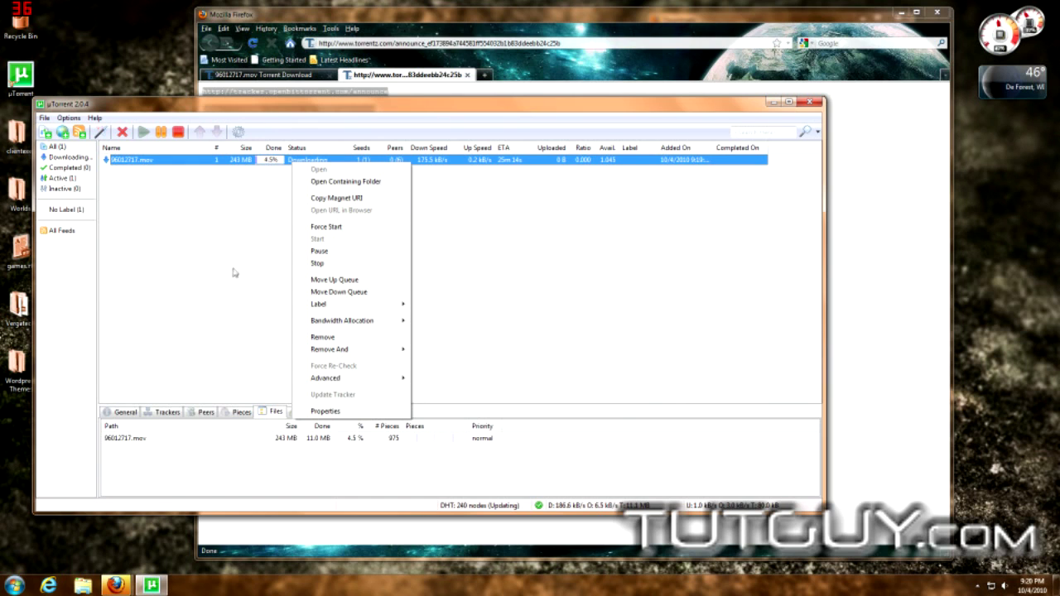
View the folder containing the 96012717.mov download, moving its window aside, and close the folder again.
click(346, 181)
drag(617, 99, 886, 135)
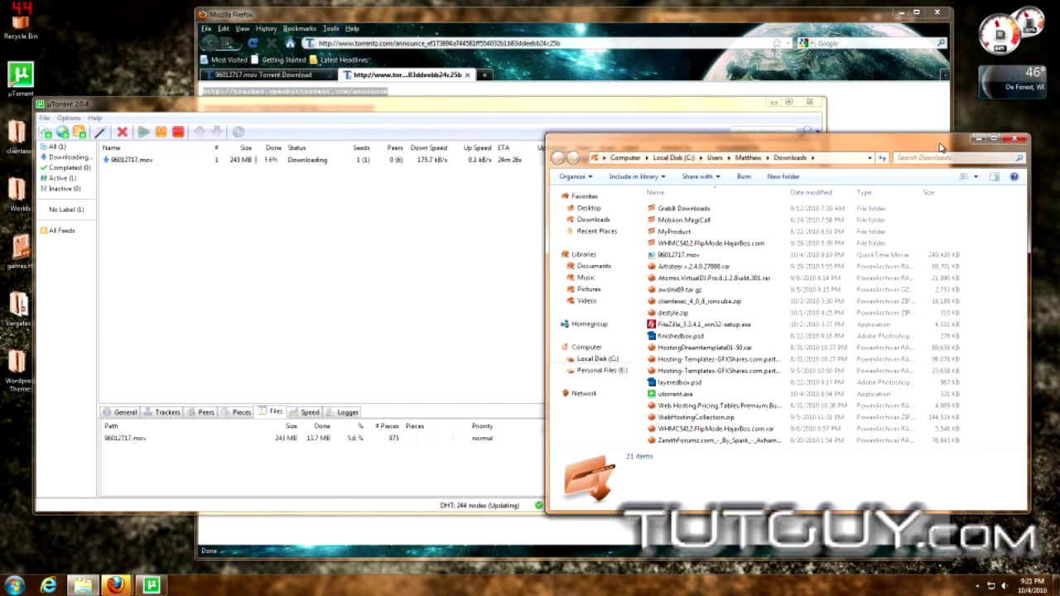
click(1019, 139)
click(524, 246)
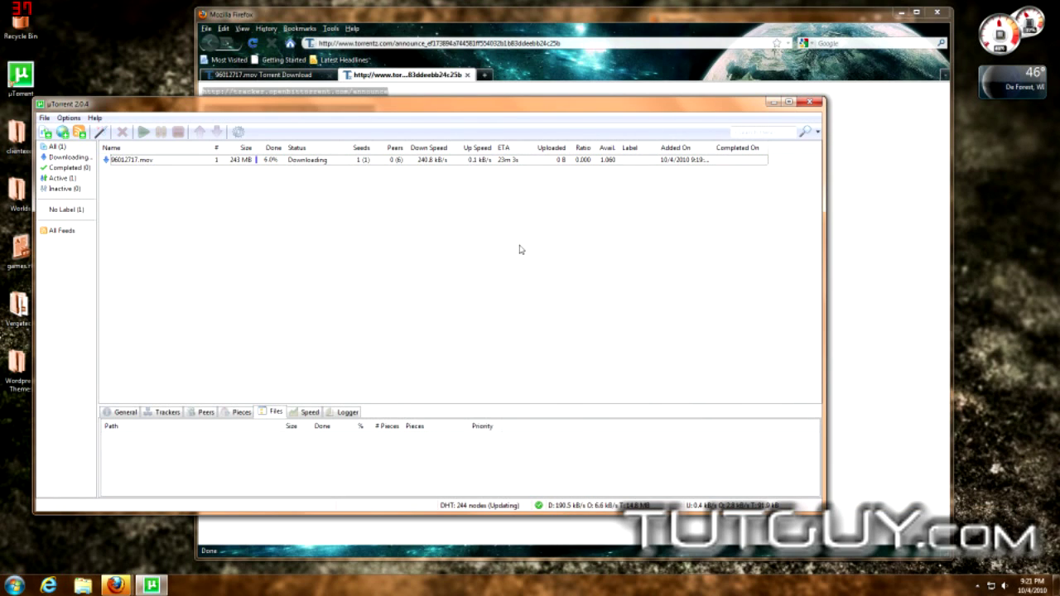